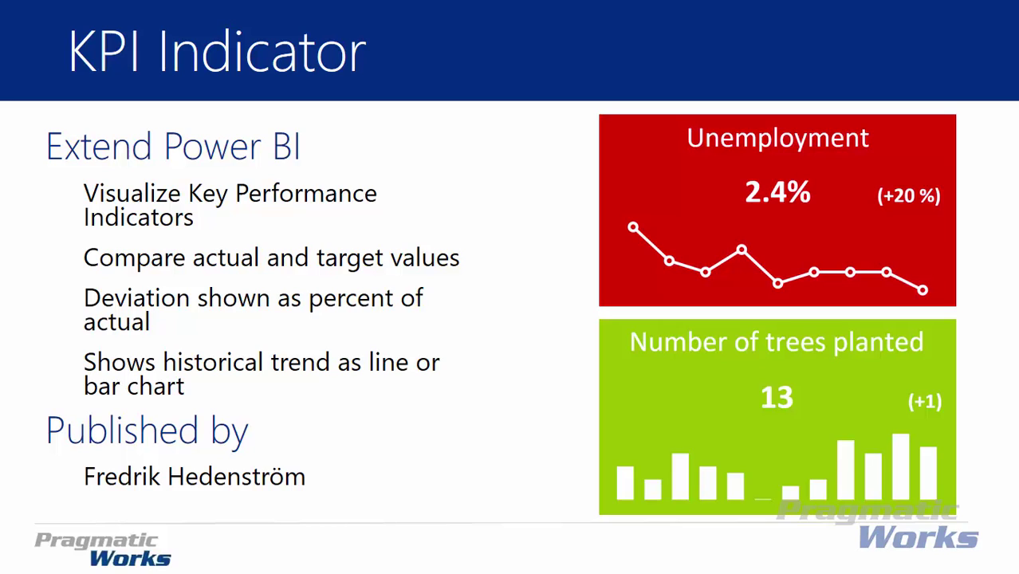
key(Right)
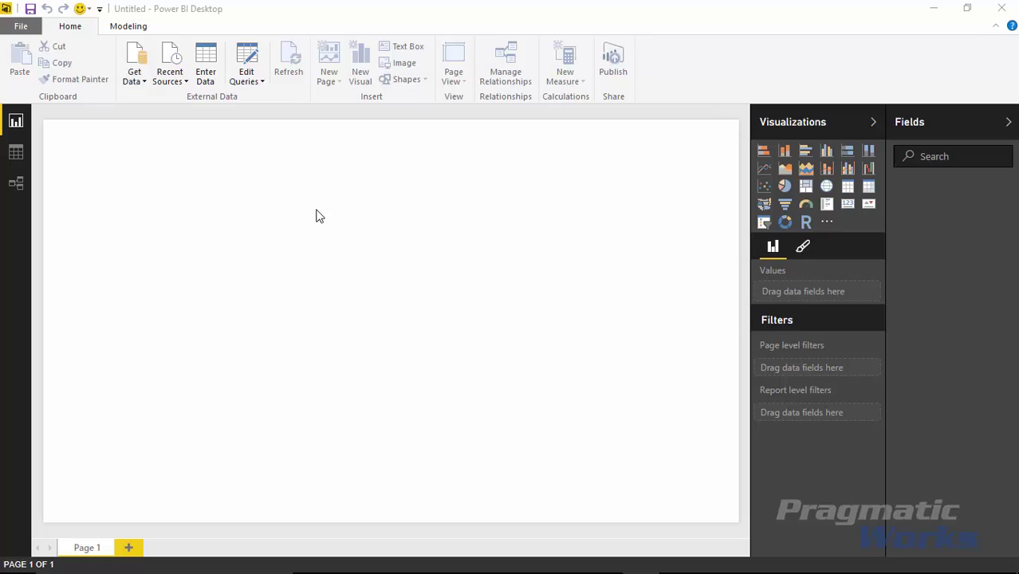
Connect to the Excel workbook Sales Actual vs Target.xlsx as a data source
click(137, 84)
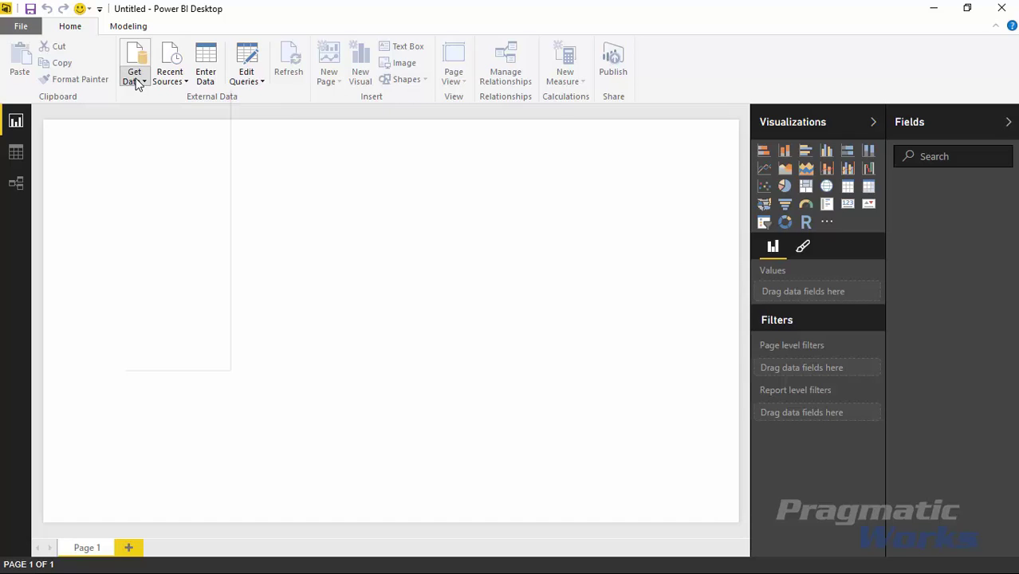
click(142, 73)
click(142, 73)
click(170, 125)
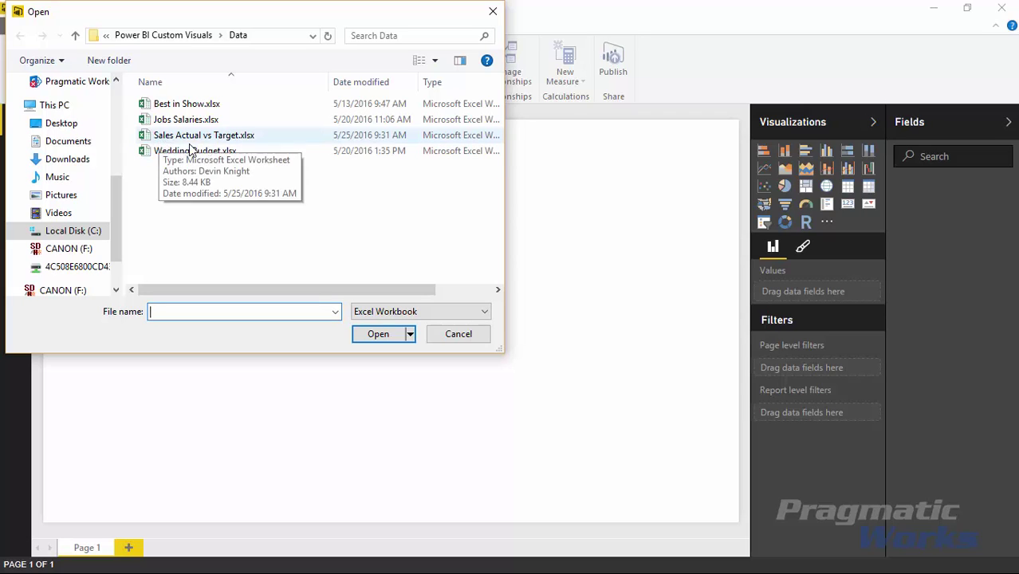
click(224, 140)
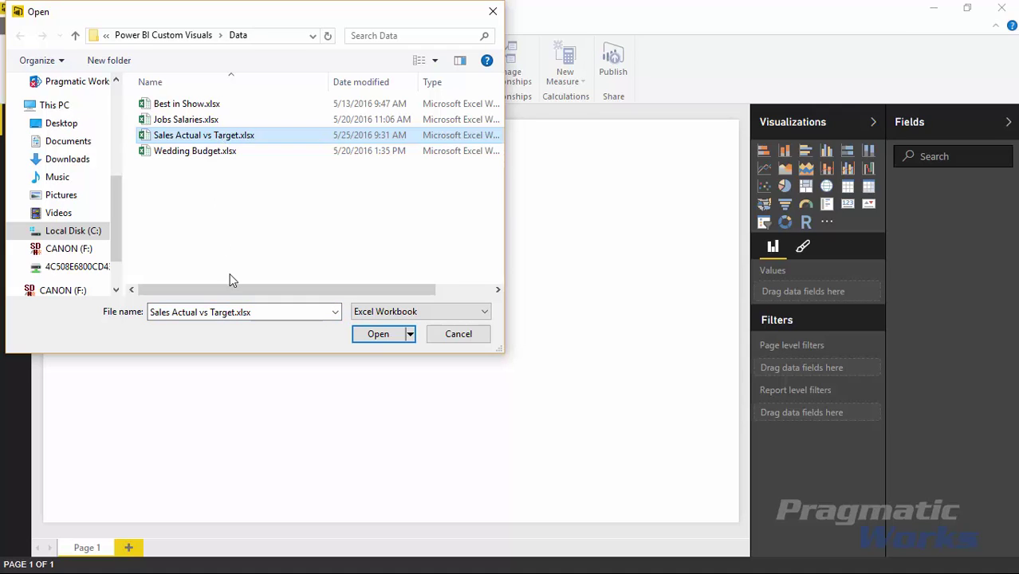
click(381, 339)
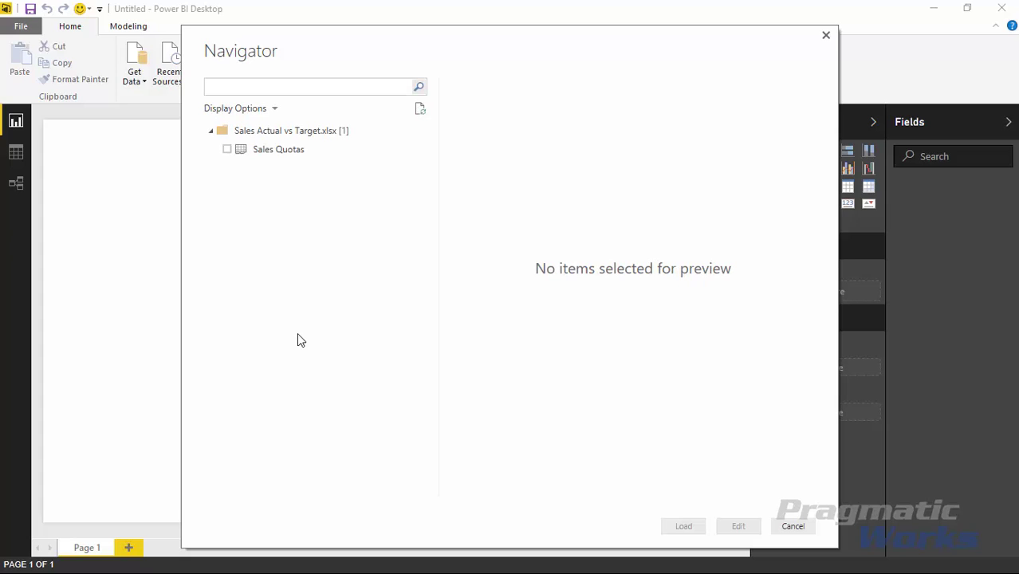
Preview the Sales Quotas table from the workbook and load it into the report
click(237, 157)
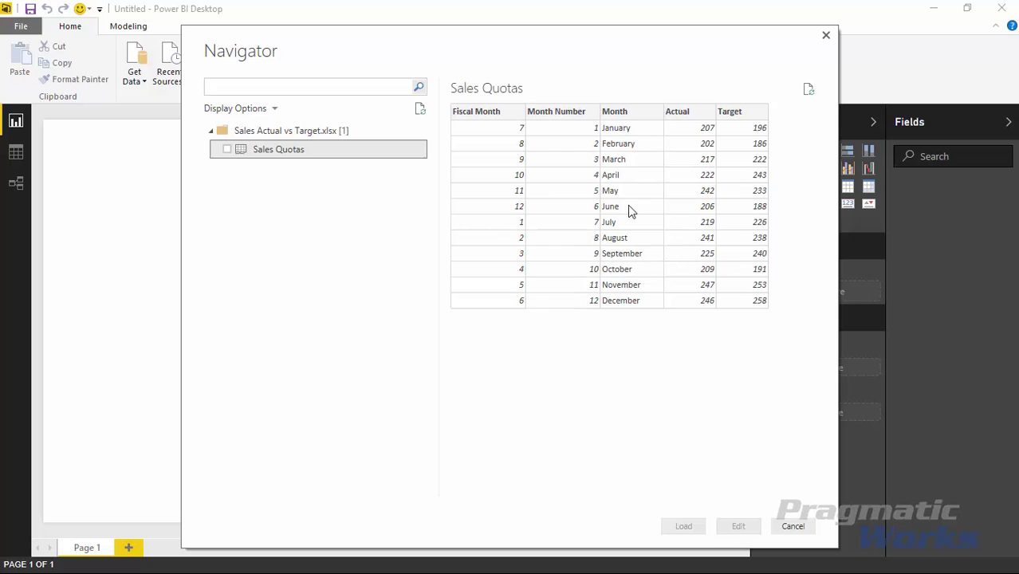
click(227, 150)
click(680, 529)
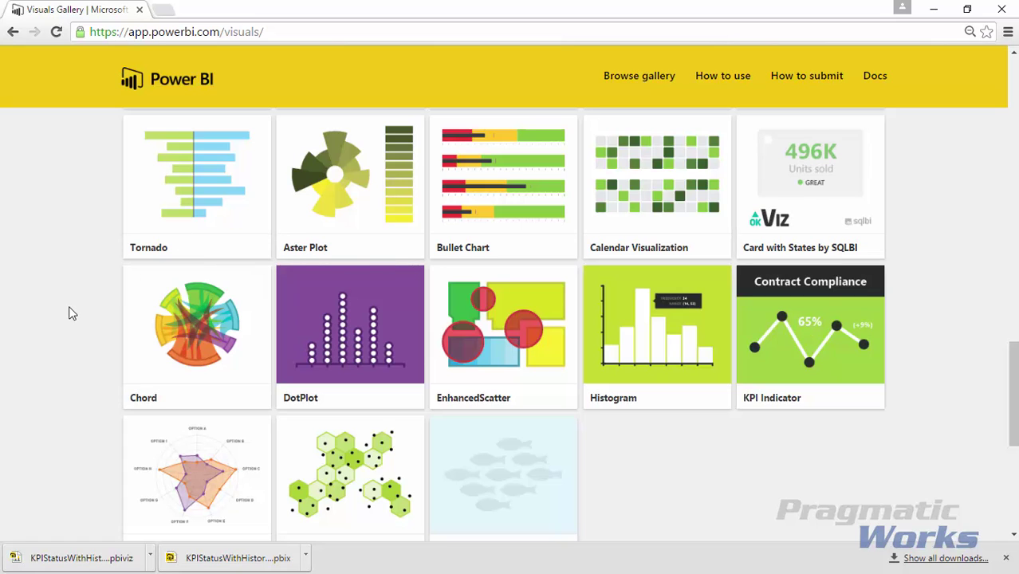
Find the KPI Indicator in the online visuals gallery, view its details, and return to Power BI Desktop
scroll(70, 314, up, 8)
scroll(70, 314, down, 4)
scroll(70, 313, down, 5)
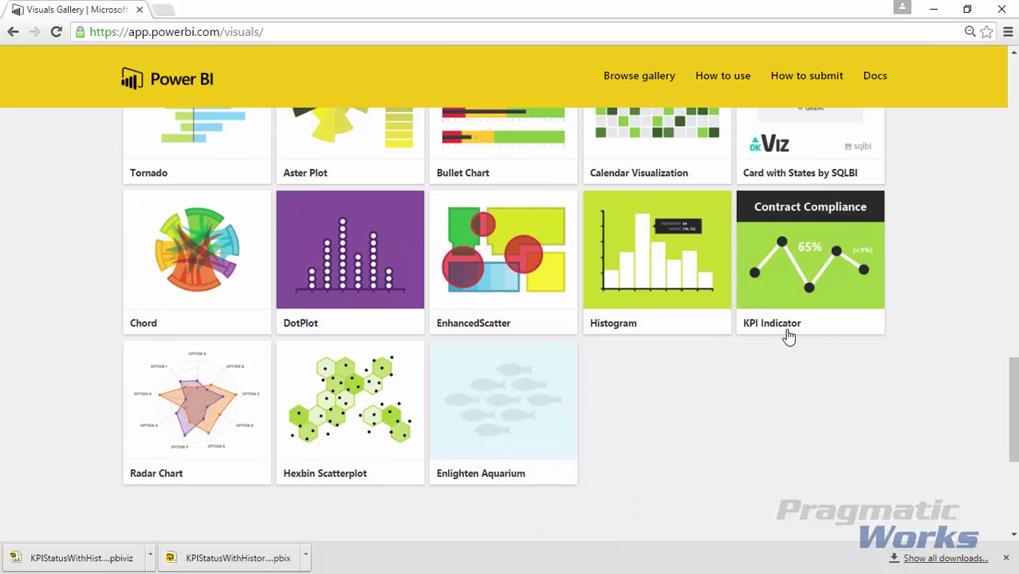
click(824, 330)
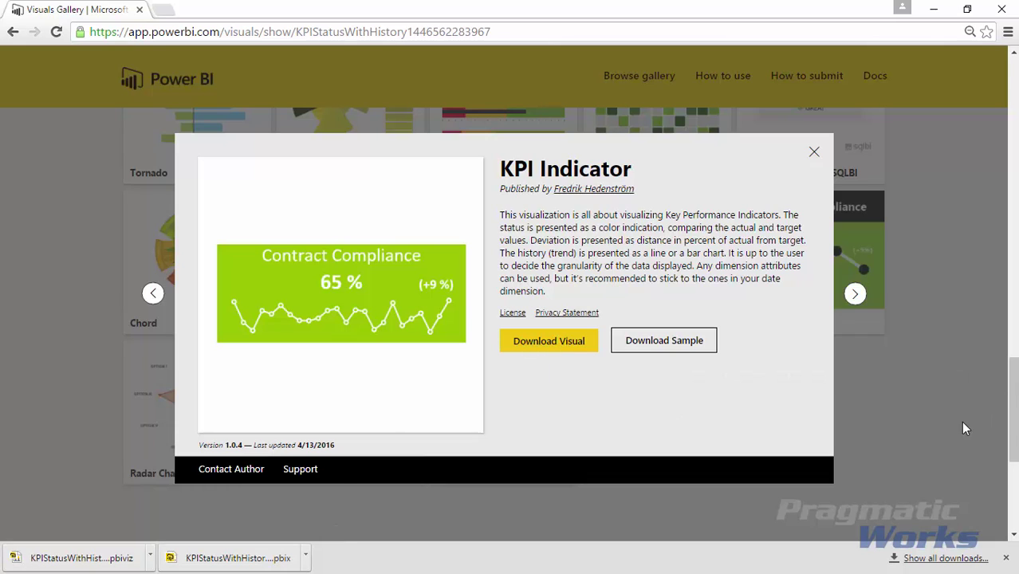
click(816, 154)
key(alt+Tab)
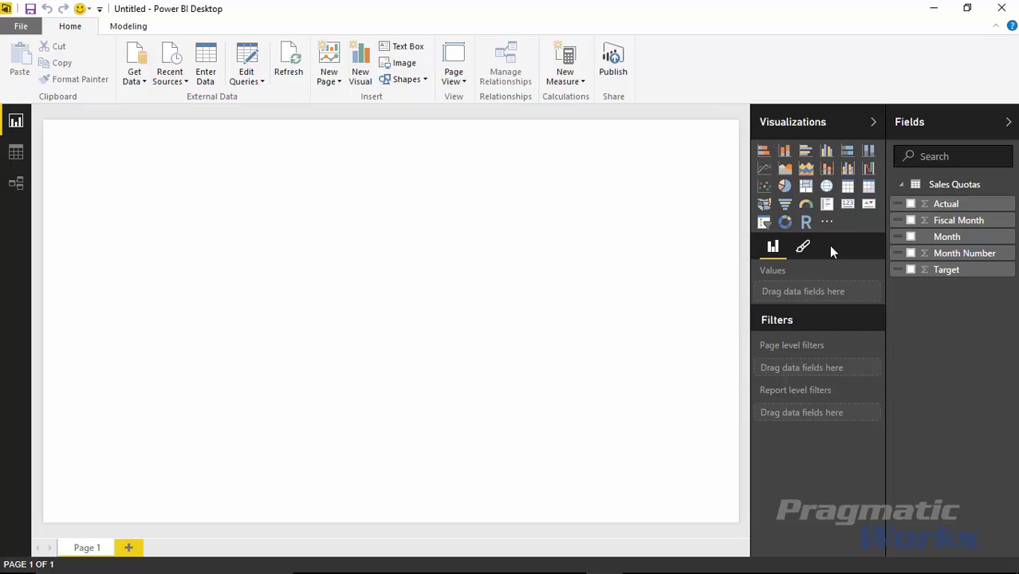
Add a built-in KPI visual with Actual as indicator, Month as trend axis and Target as goal, and enlarge it
click(871, 209)
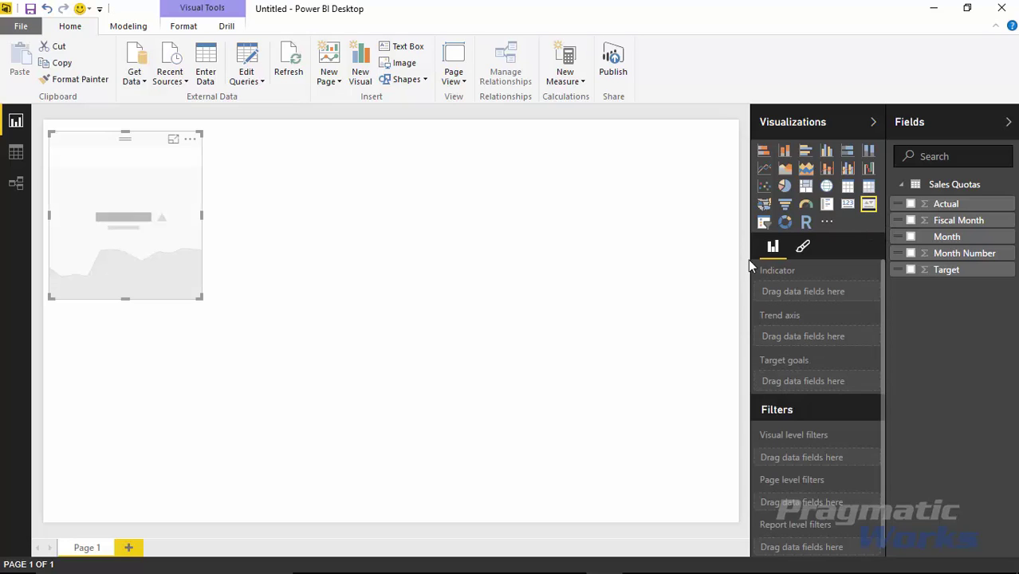
click(911, 204)
click(911, 237)
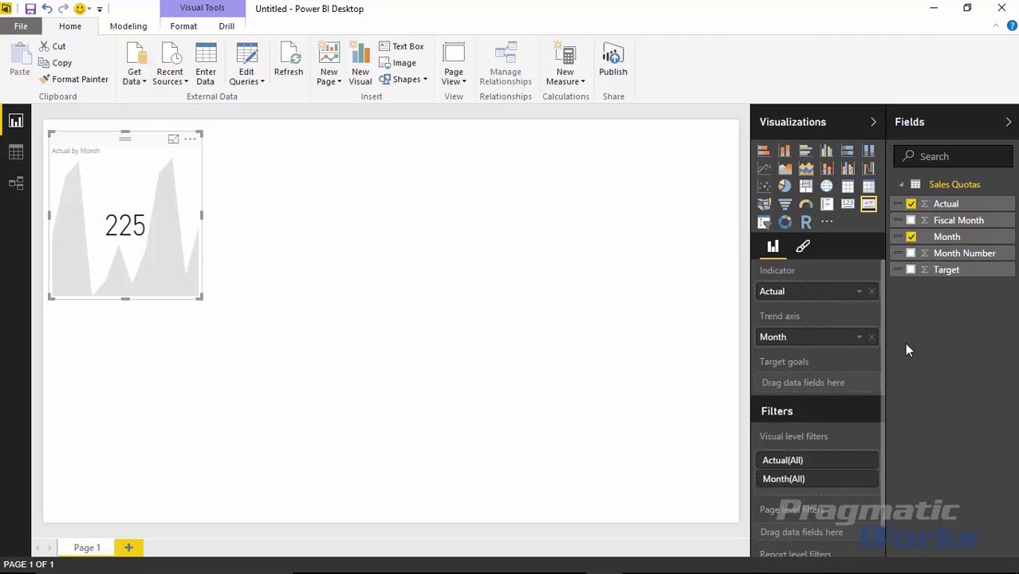
click(911, 269)
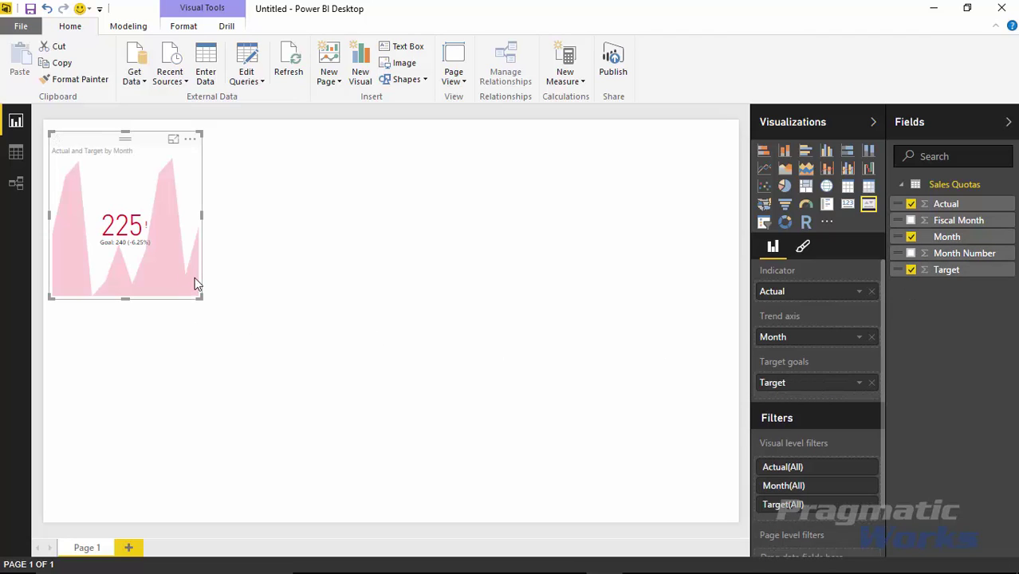
drag(200, 298, 279, 316)
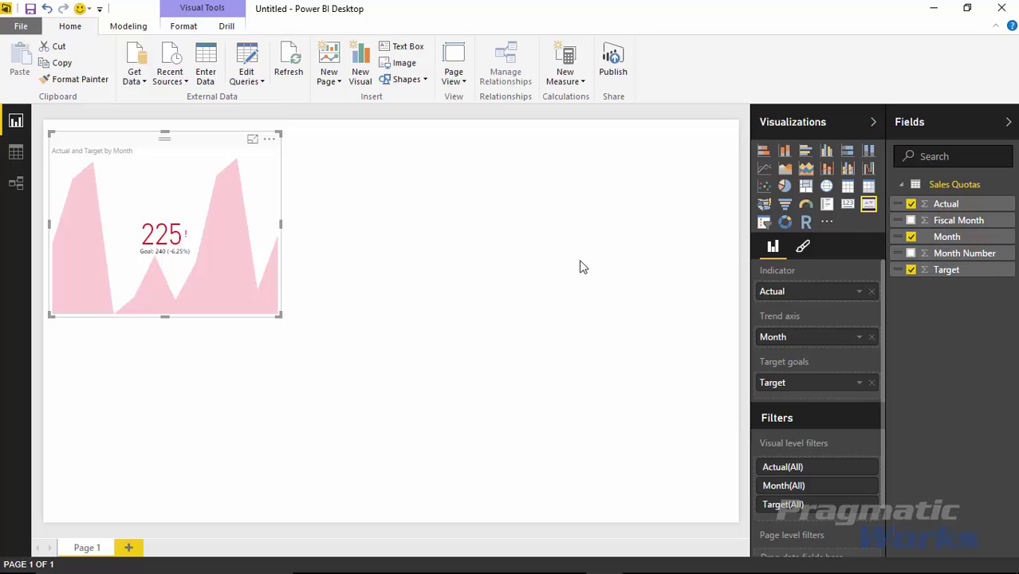
Create a separate table of Month, Actual and Target and place it in the report page's upper-right corner
click(535, 165)
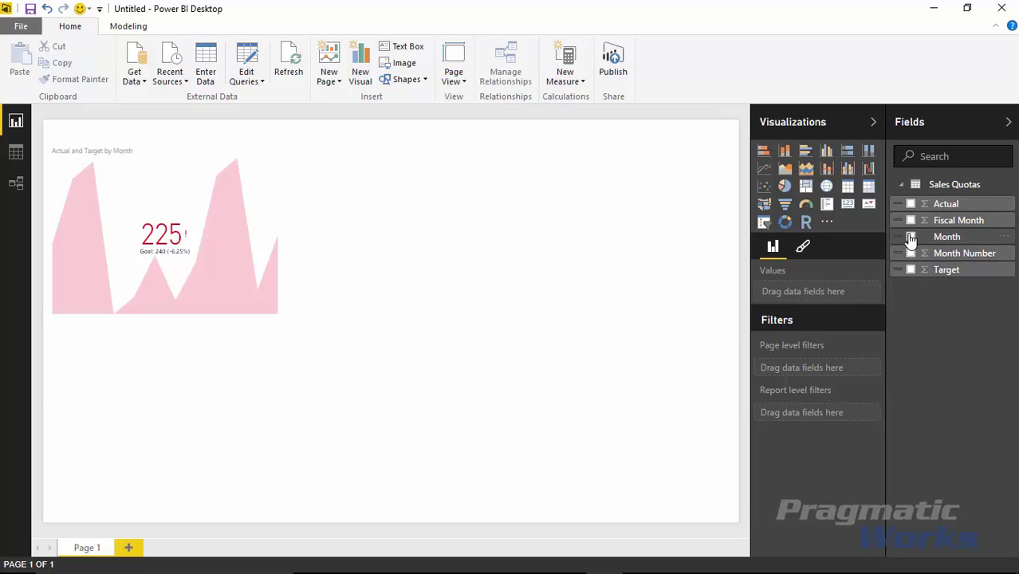
click(911, 237)
click(911, 204)
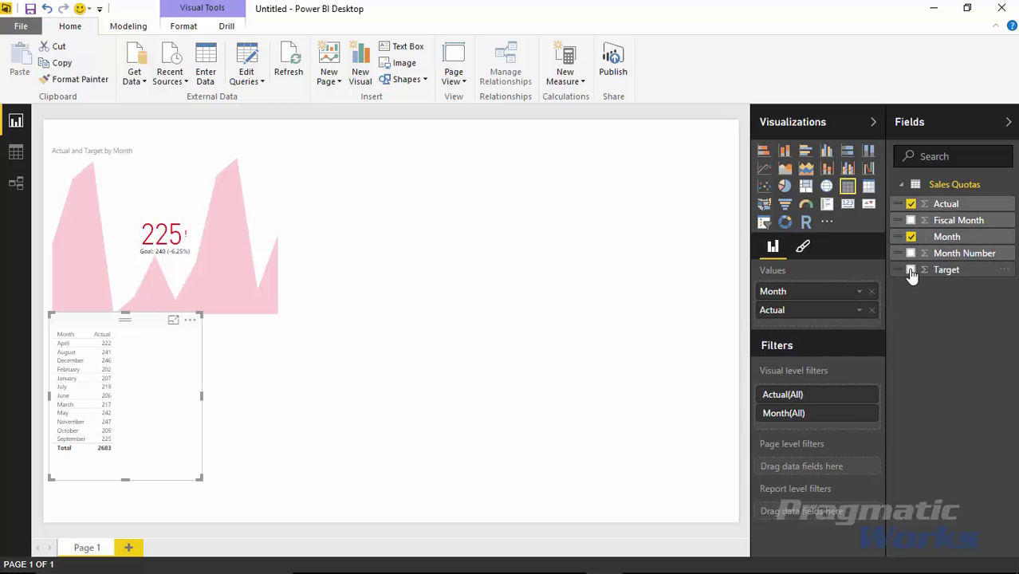
click(912, 270)
drag(133, 321, 670, 128)
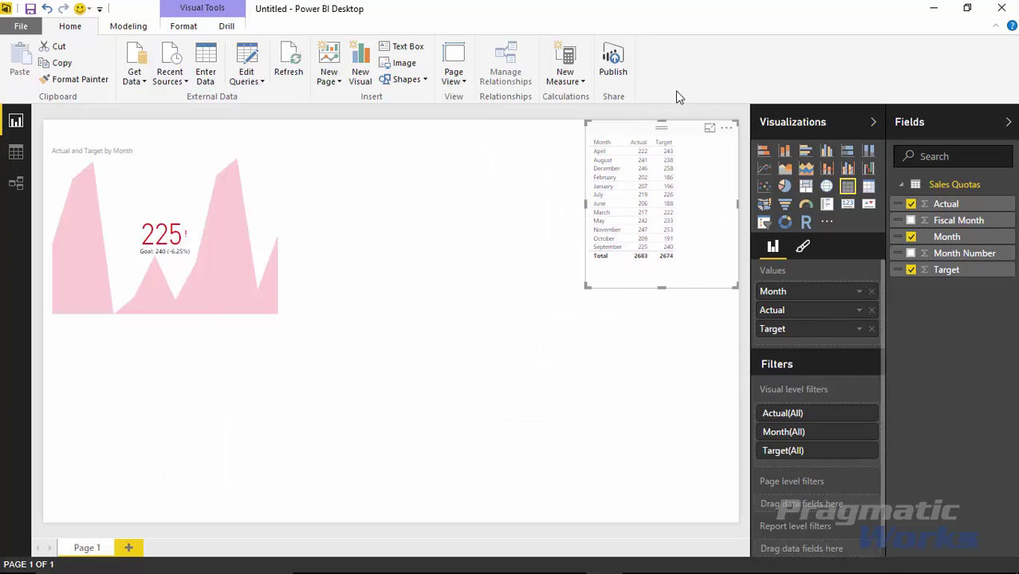
Set the table's text size to 11 pt and enlarge the table to about 327 by 345
click(803, 247)
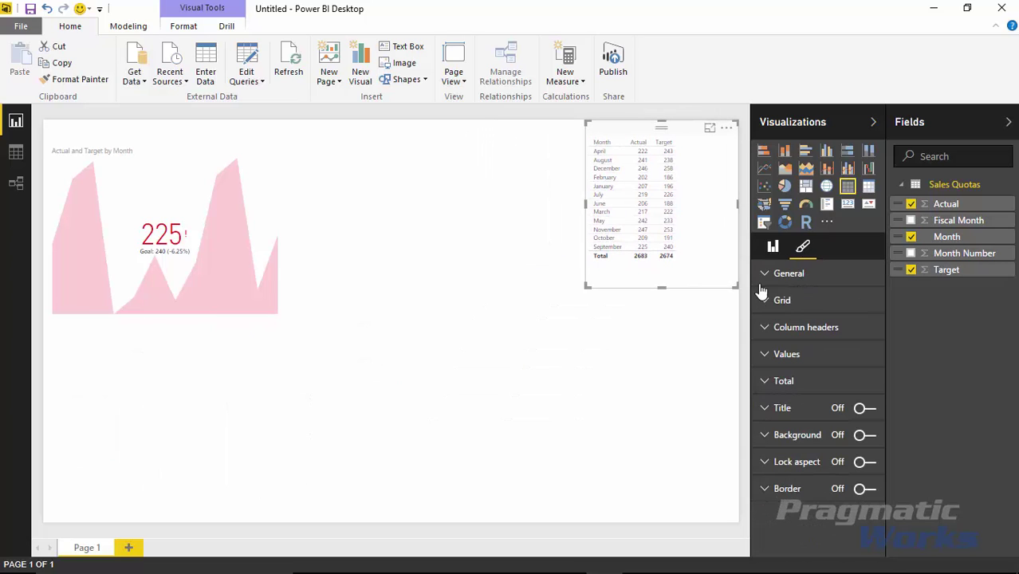
click(764, 275)
drag(830, 328, 834, 328)
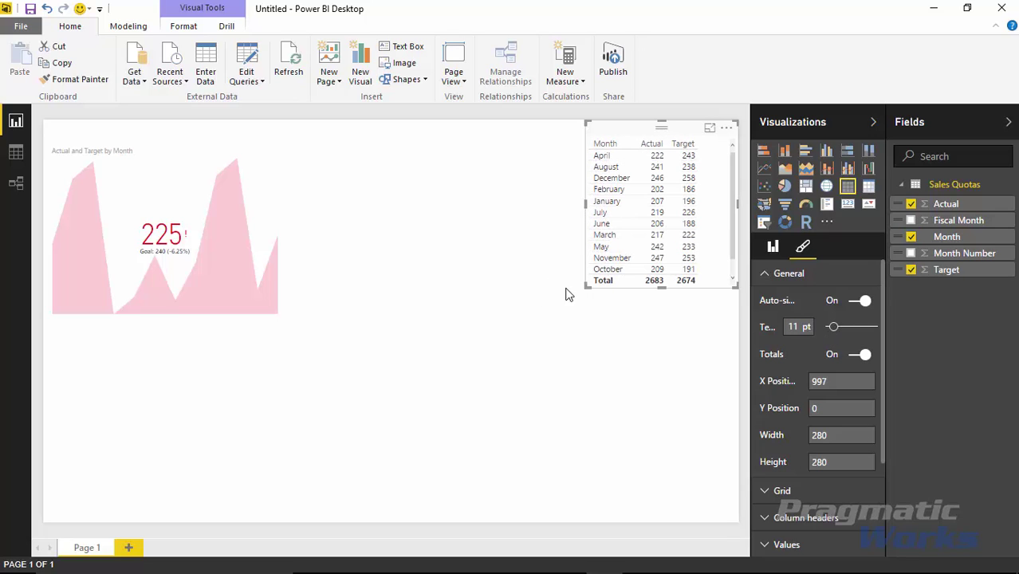
drag(583, 289, 555, 316)
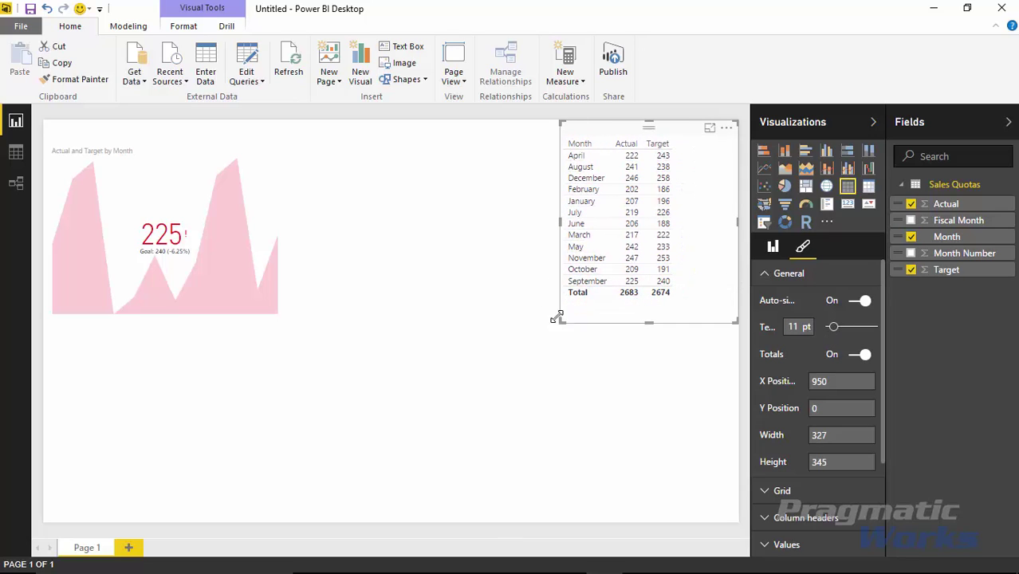
click(555, 319)
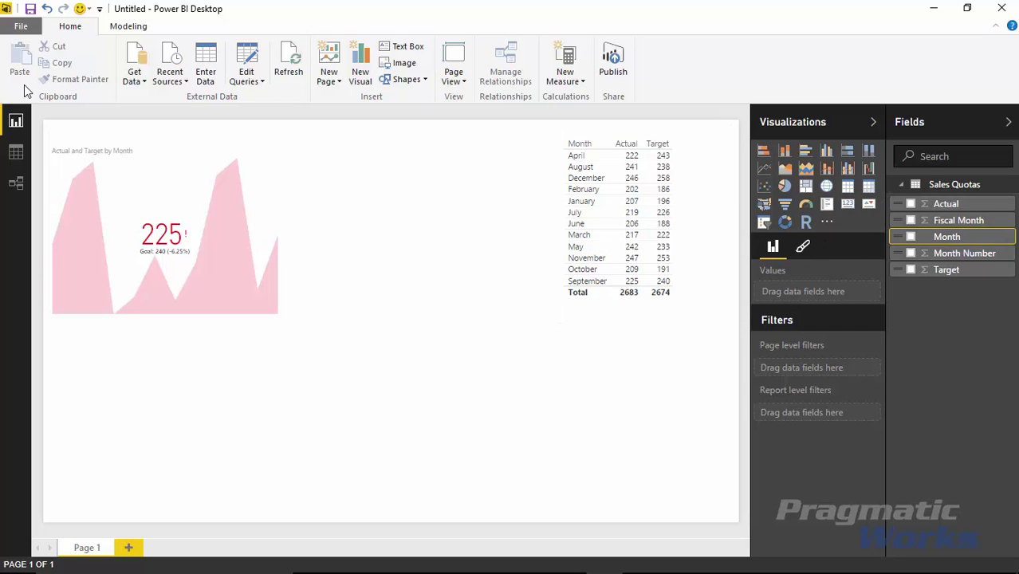
Sort the Month field by the Month Number column
click(130, 29)
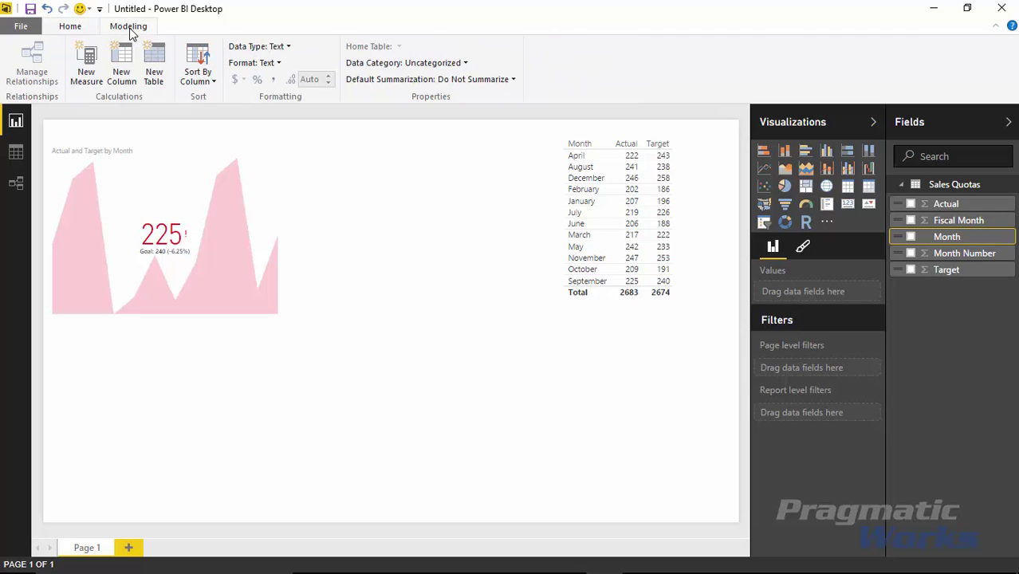
click(214, 82)
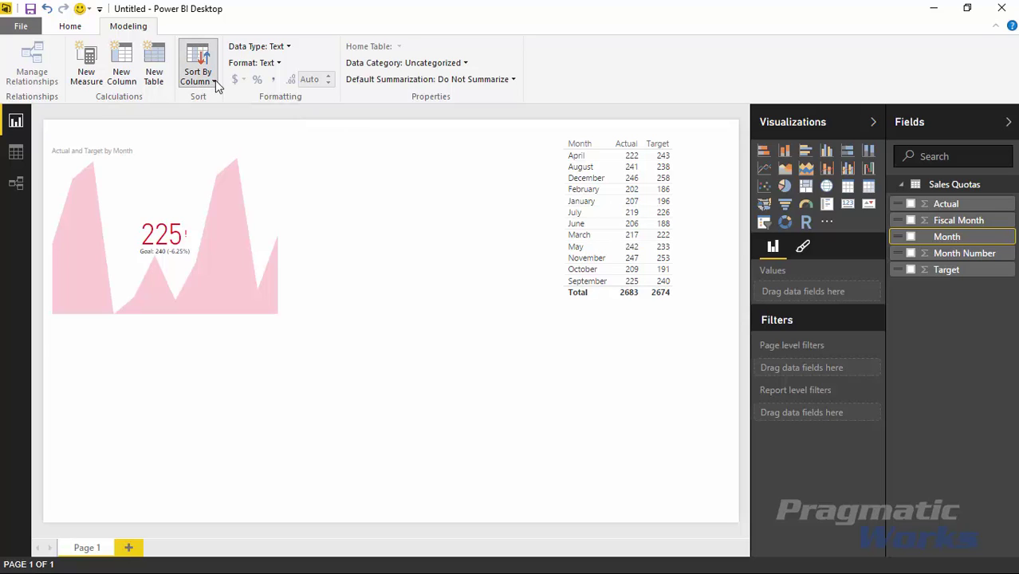
click(215, 80)
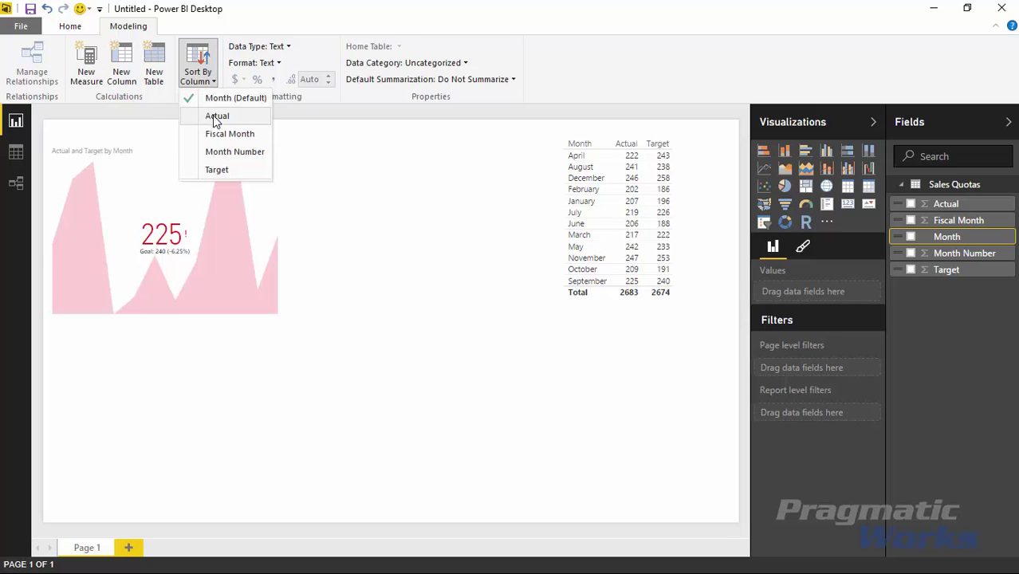
click(214, 154)
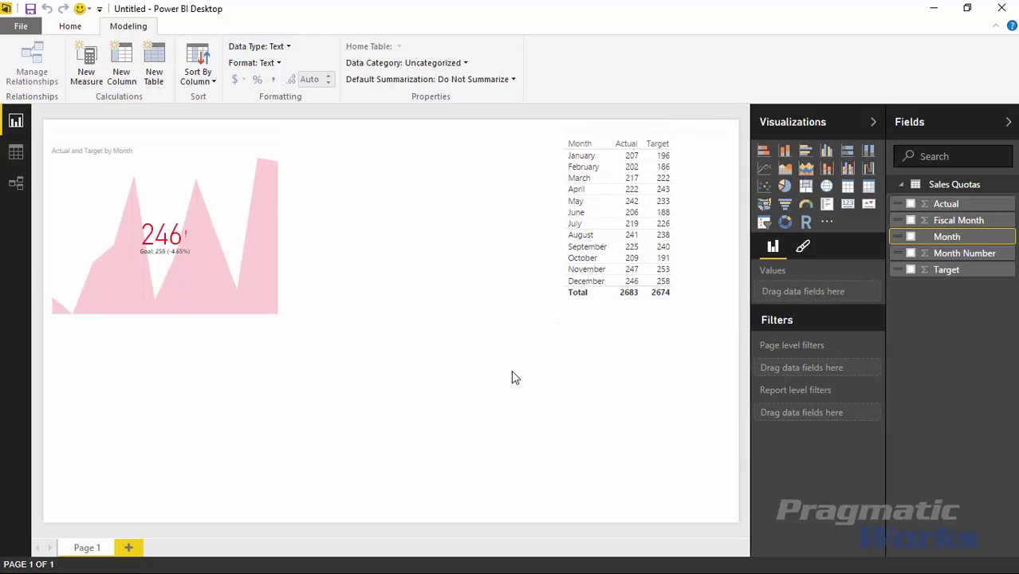
Shrink the table visual to fit closely around its three columns, keeping it at the page's right edge
click(575, 137)
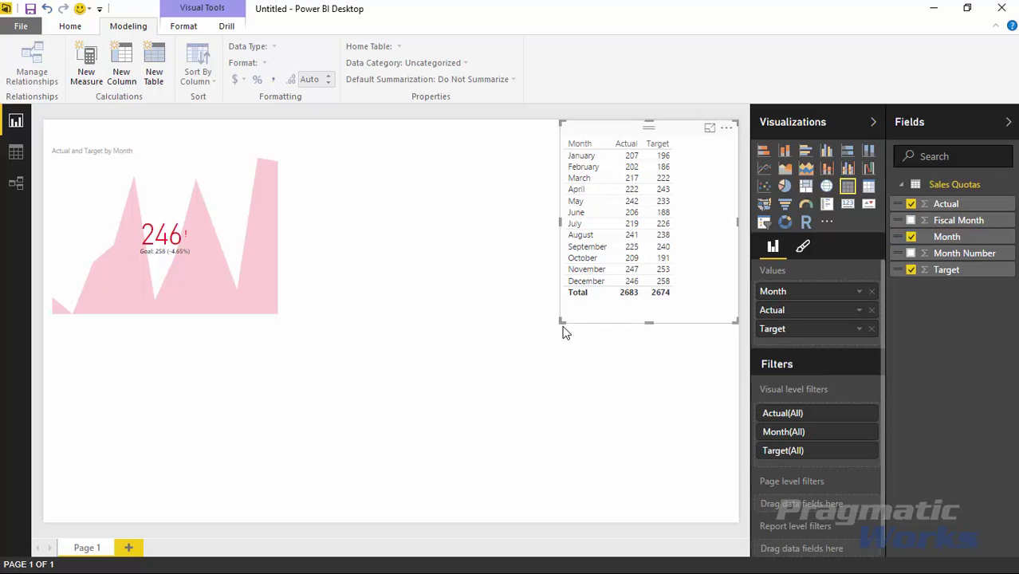
drag(562, 322, 616, 314)
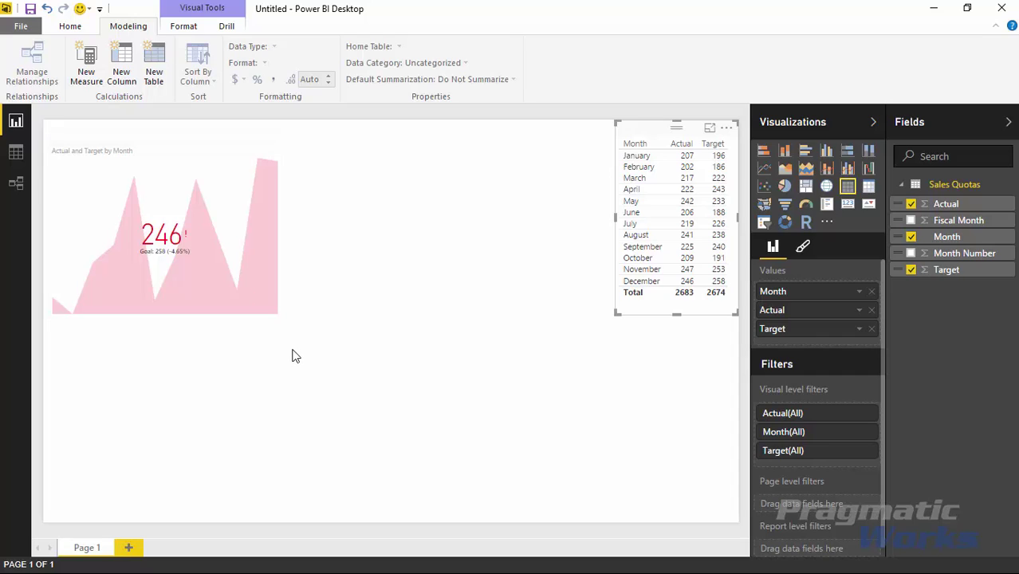
click(449, 392)
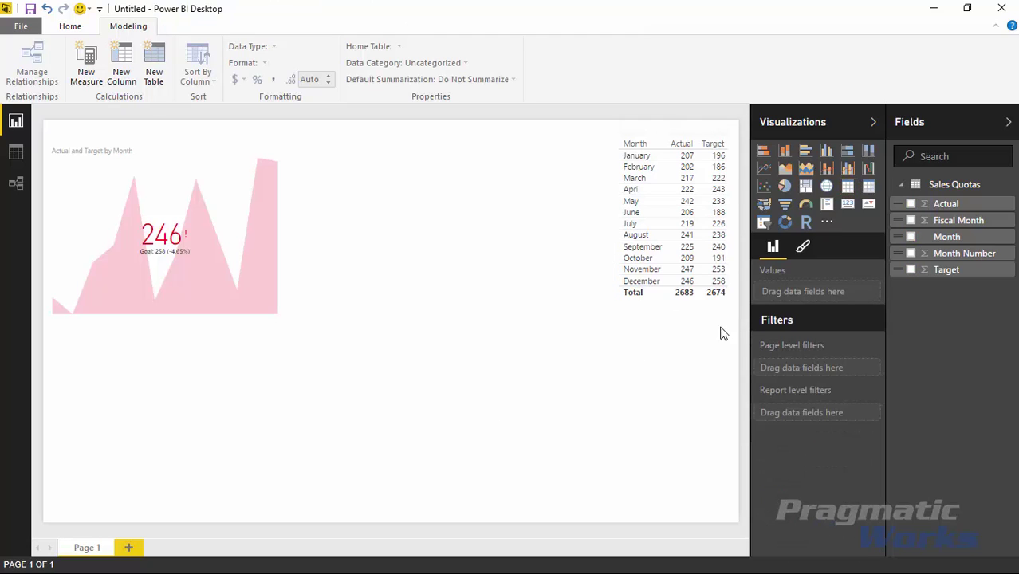
Import the custom visual KPIStatusWithHistory.1.0.4.pbiviz from the Custom Visuals folder into the report
click(829, 227)
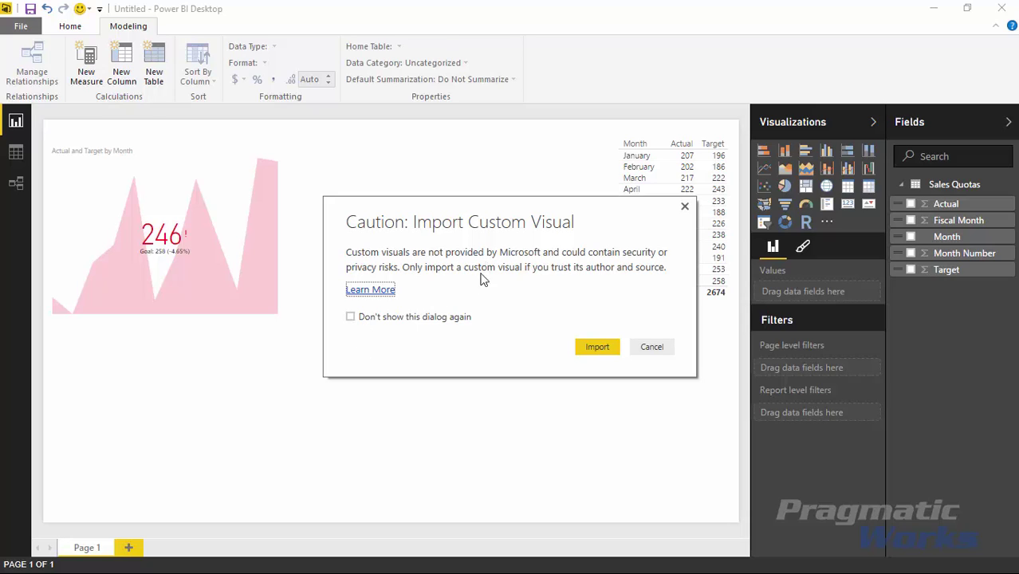
click(598, 348)
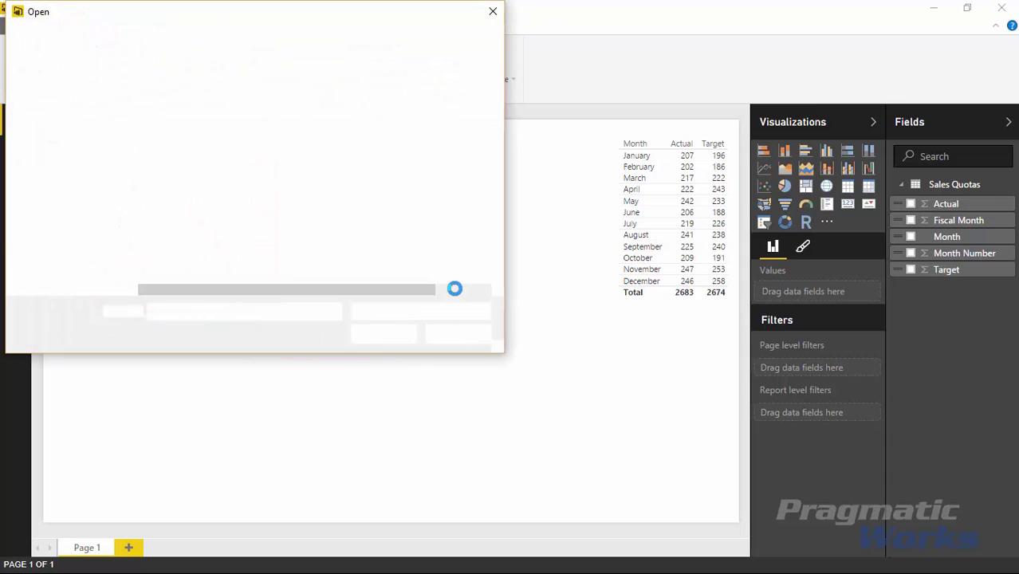
click(197, 37)
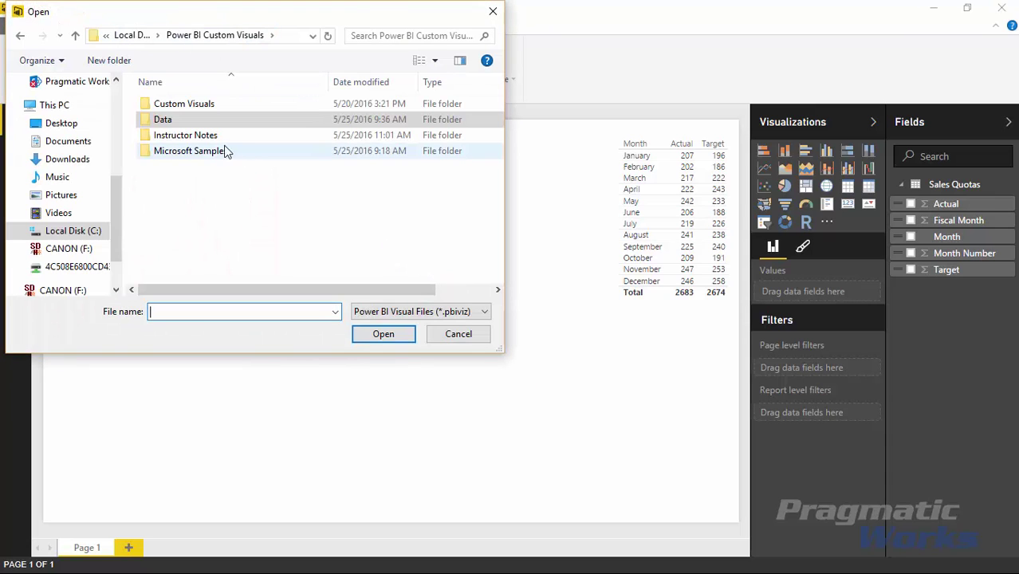
double_click(184, 104)
text(k)
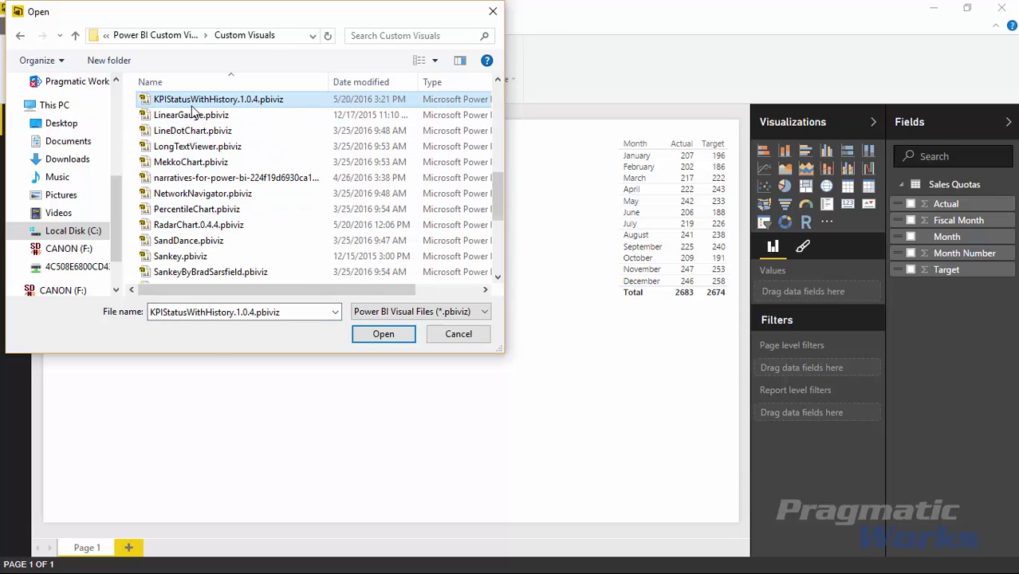
double_click(217, 104)
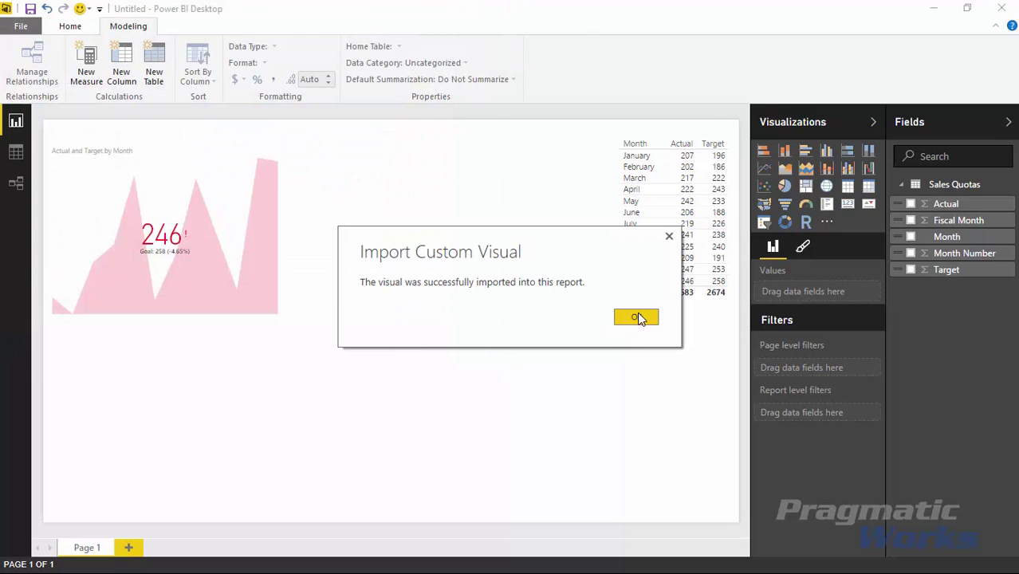
click(642, 319)
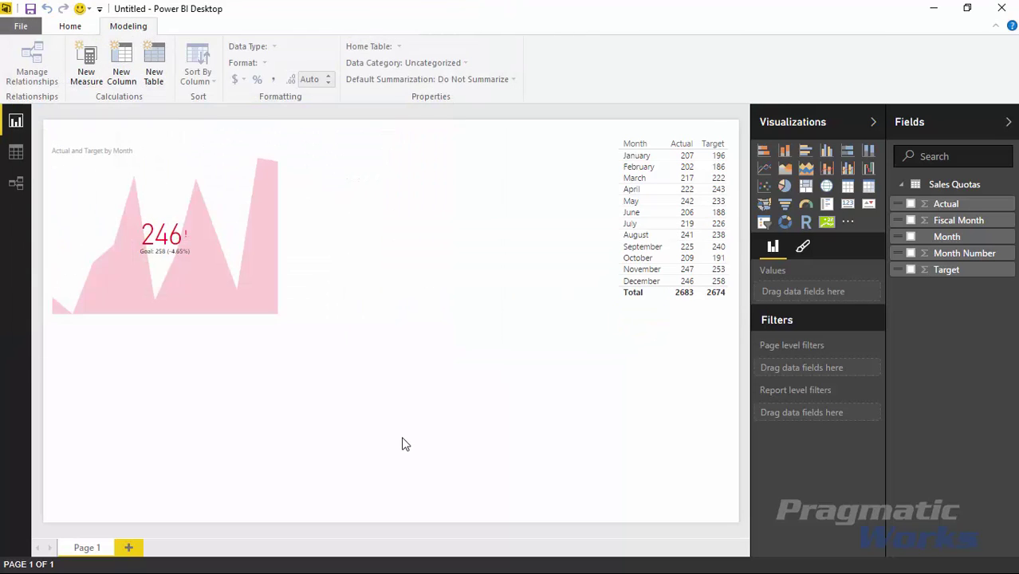
Add a KPI Indicator visual below the built-in KPI, enlarge it, and widen the built-in KPI to the same width
click(827, 223)
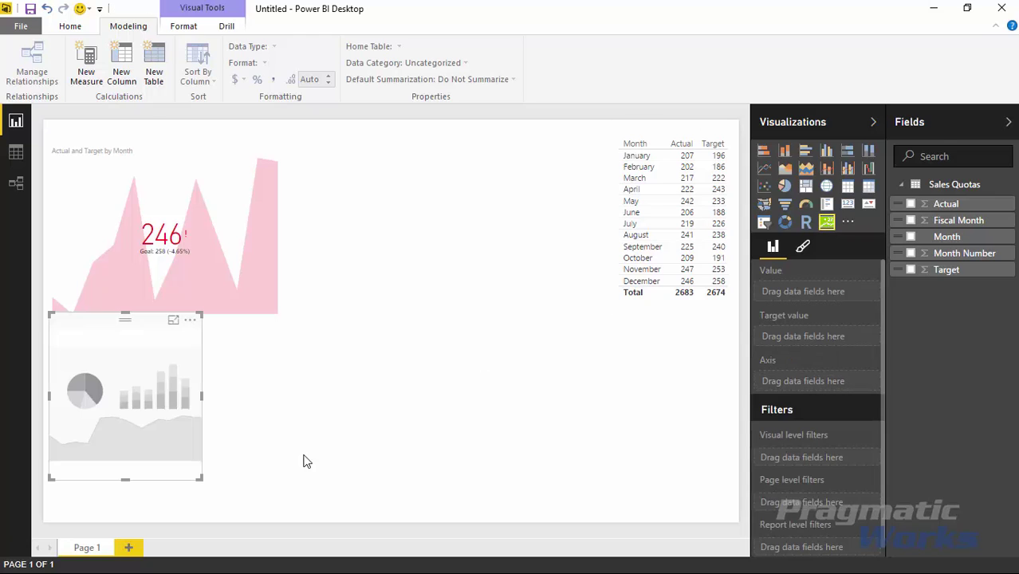
drag(200, 483, 363, 517)
click(261, 237)
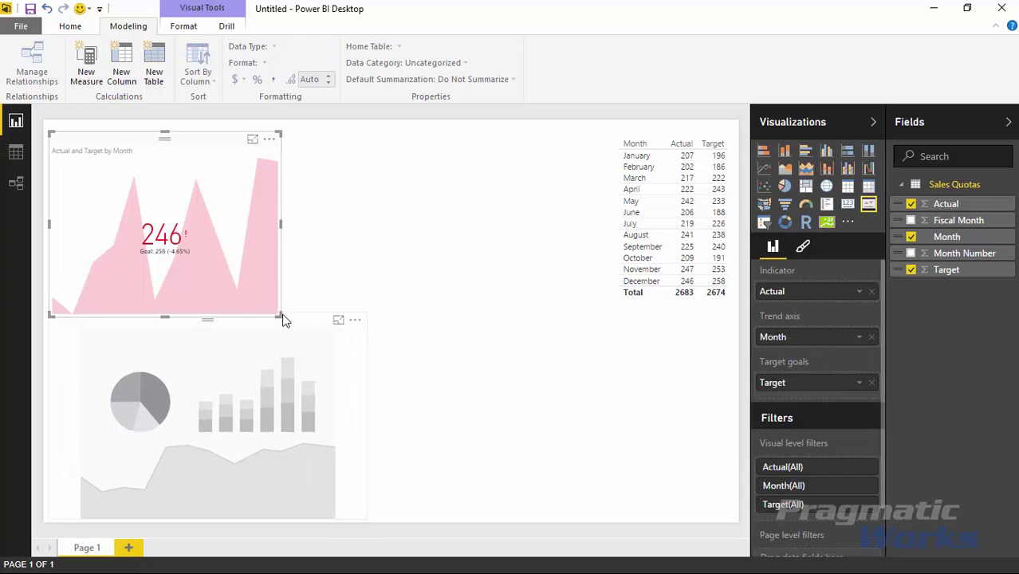
drag(279, 317, 367, 315)
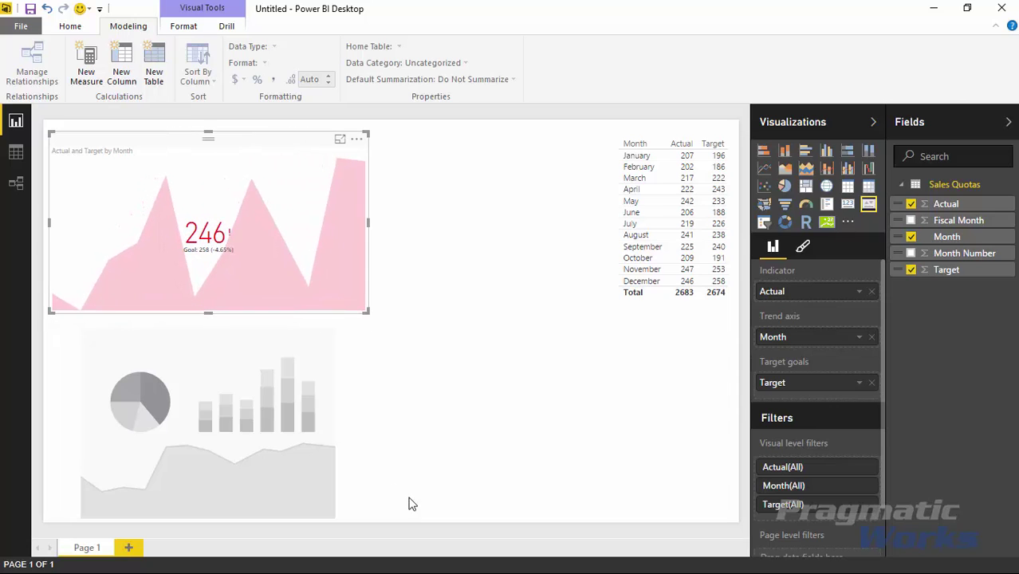
Assign Actual as the value, Month as the axis and Target as the target value of the KPI Indicator
click(303, 459)
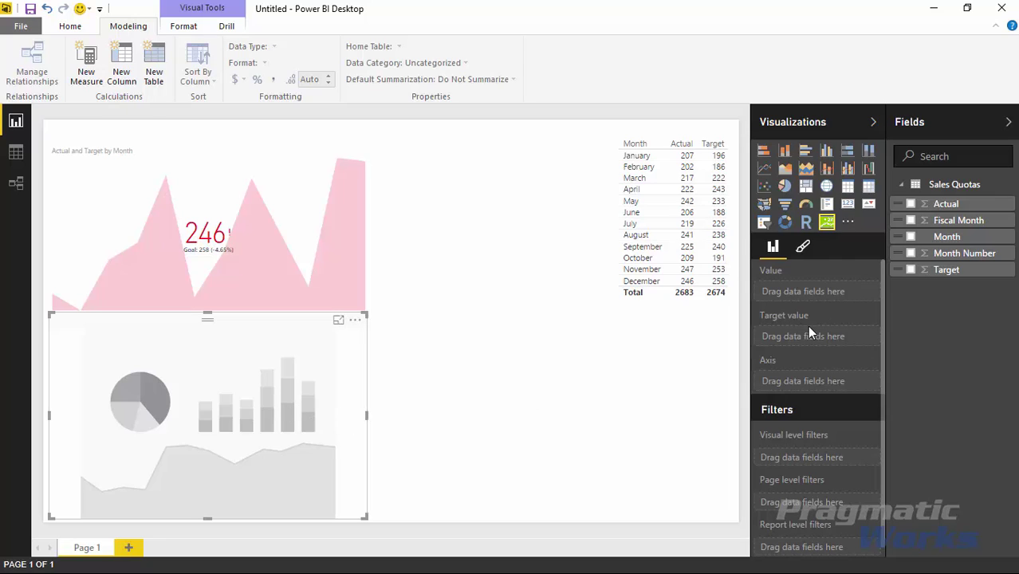
click(911, 204)
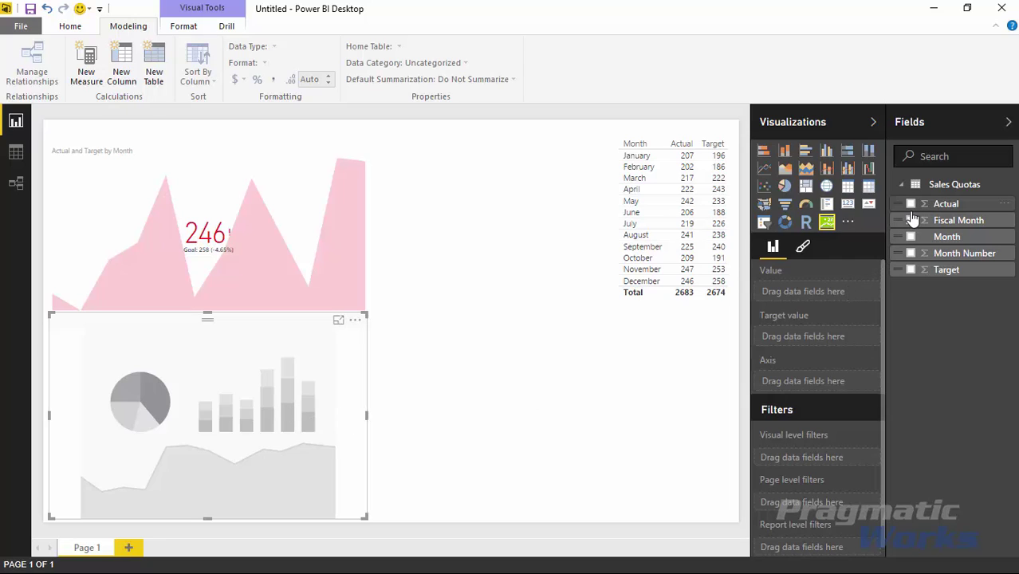
click(911, 237)
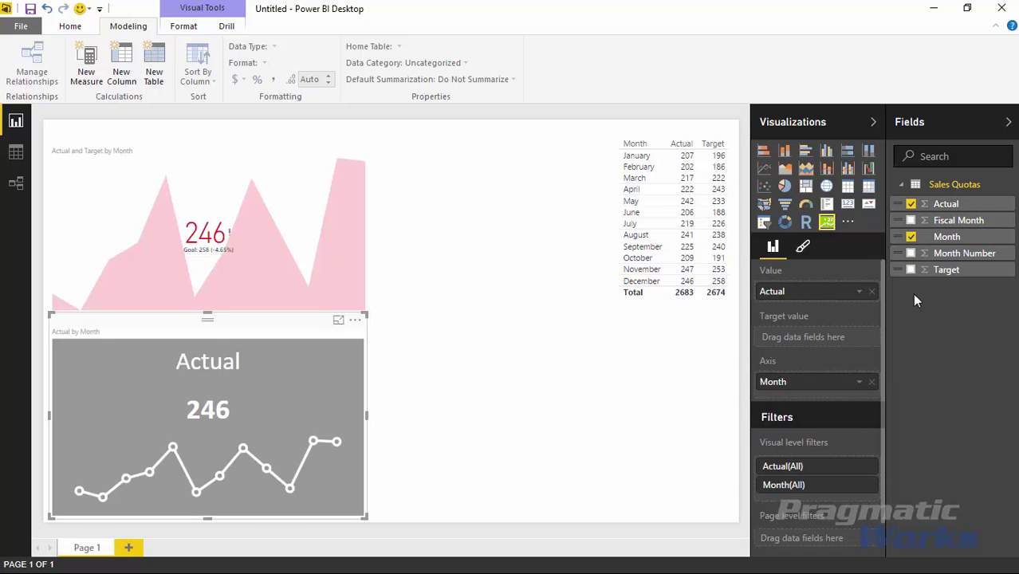
click(911, 270)
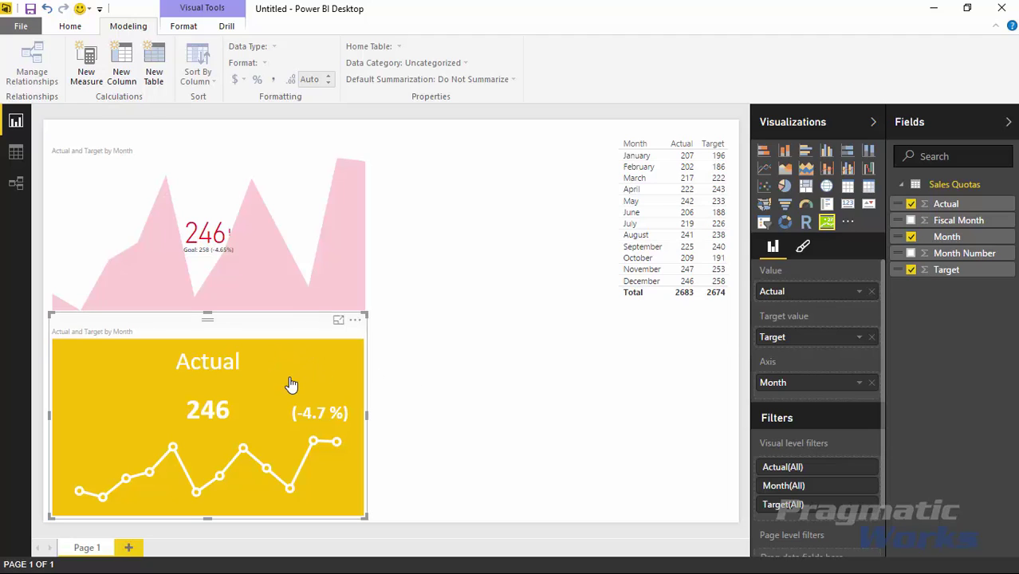
Try a border on the KPI Indicator visual, turning it on and back off
click(802, 247)
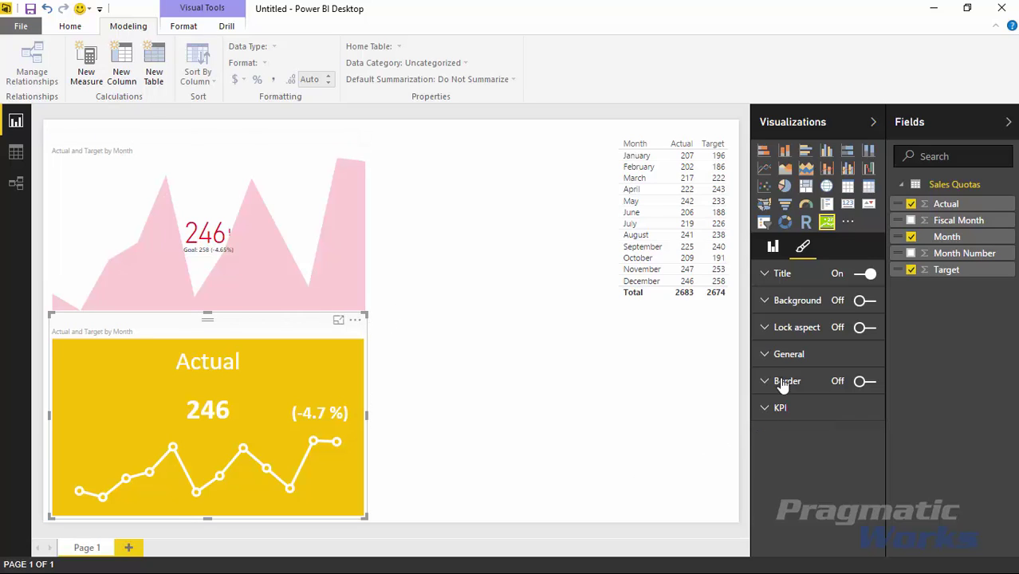
click(865, 381)
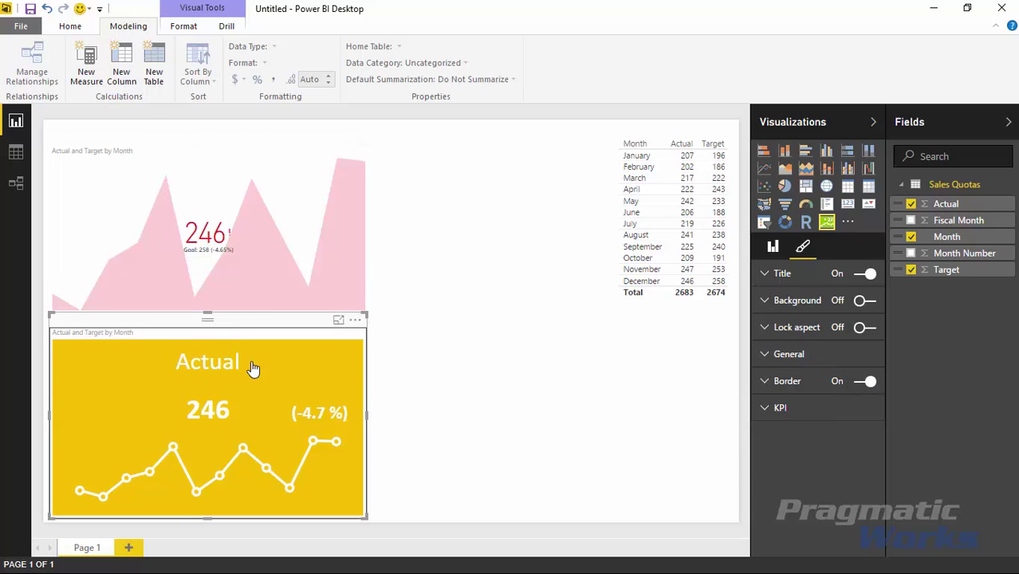
click(864, 382)
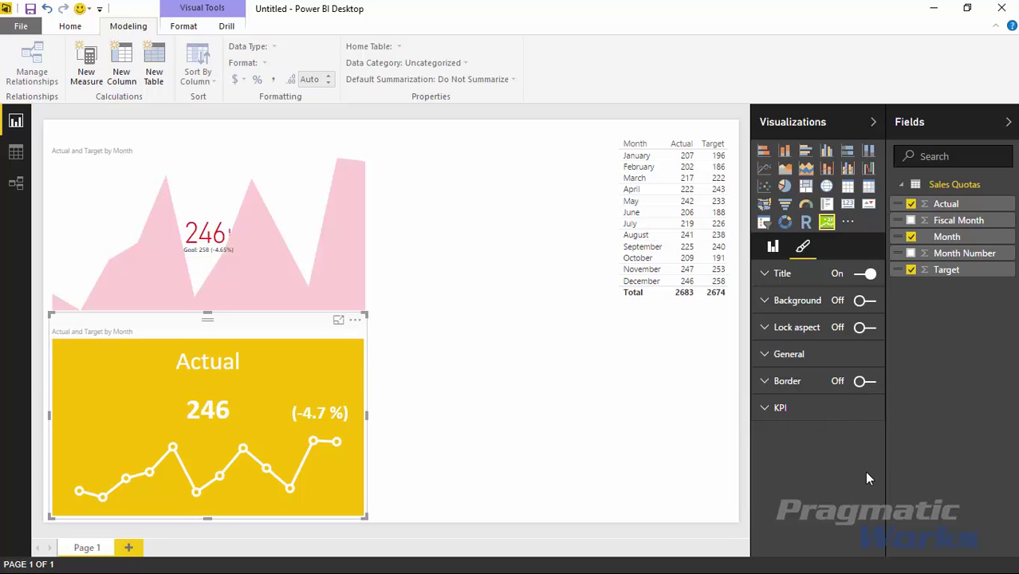
Set the KPI Indicator's KPI name to "Actual vs Target"
click(767, 410)
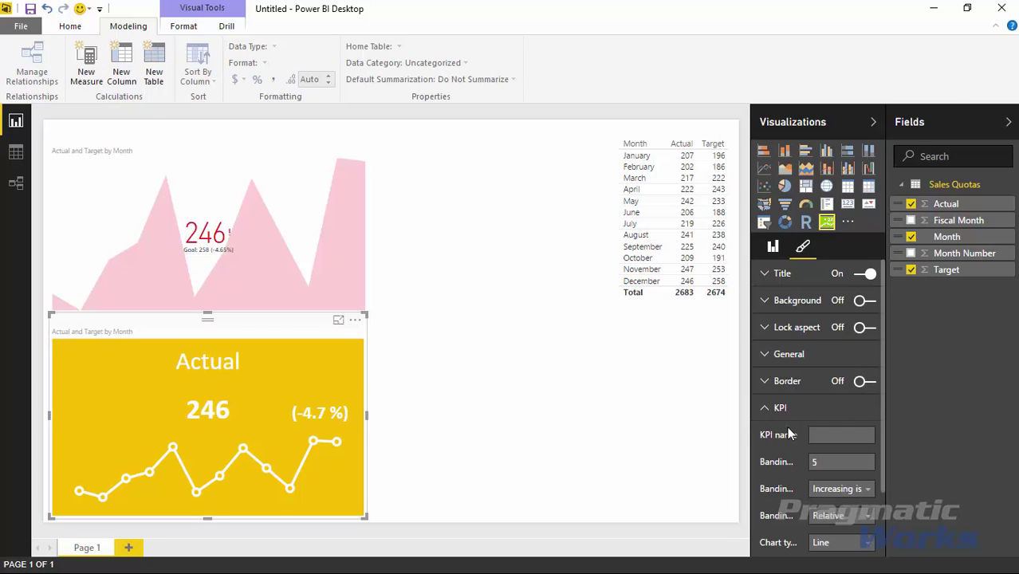
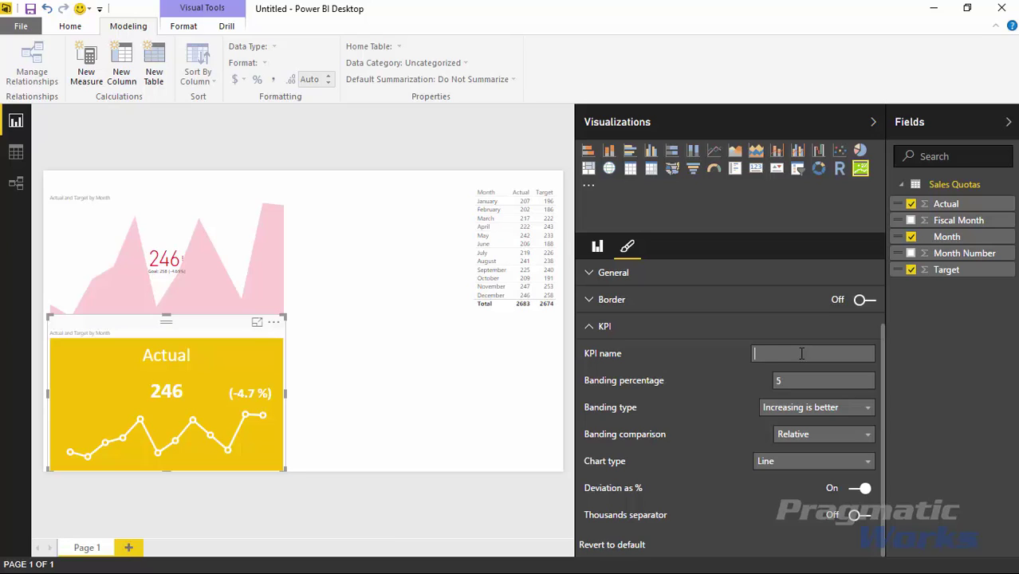
text(al vs Target)
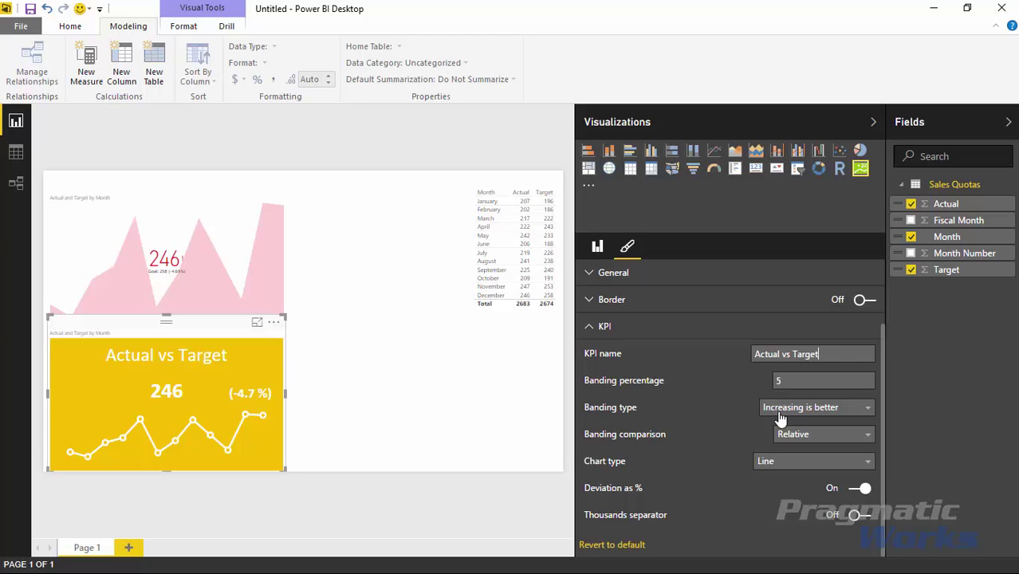
click(867, 410)
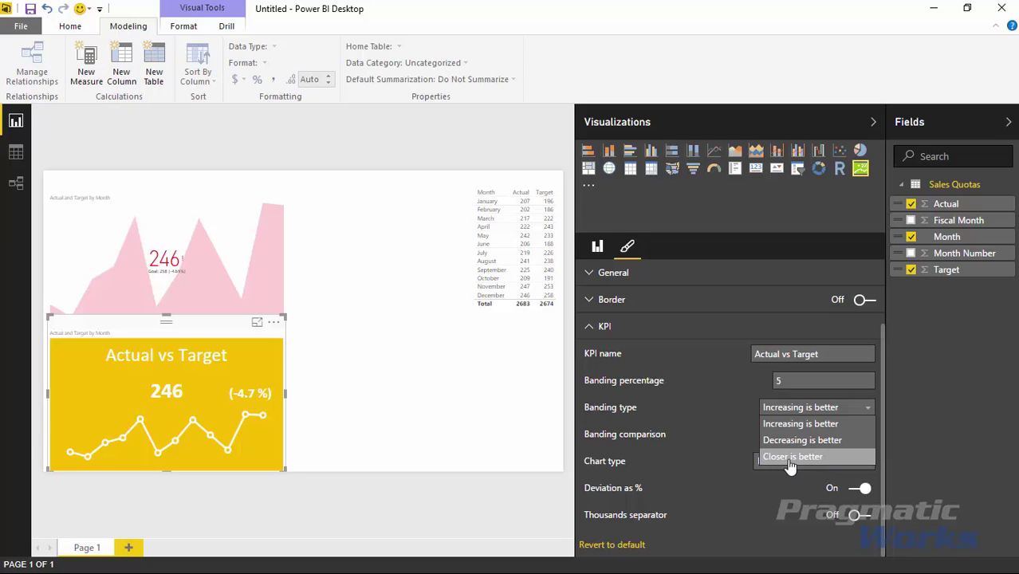
click(547, 445)
click(256, 411)
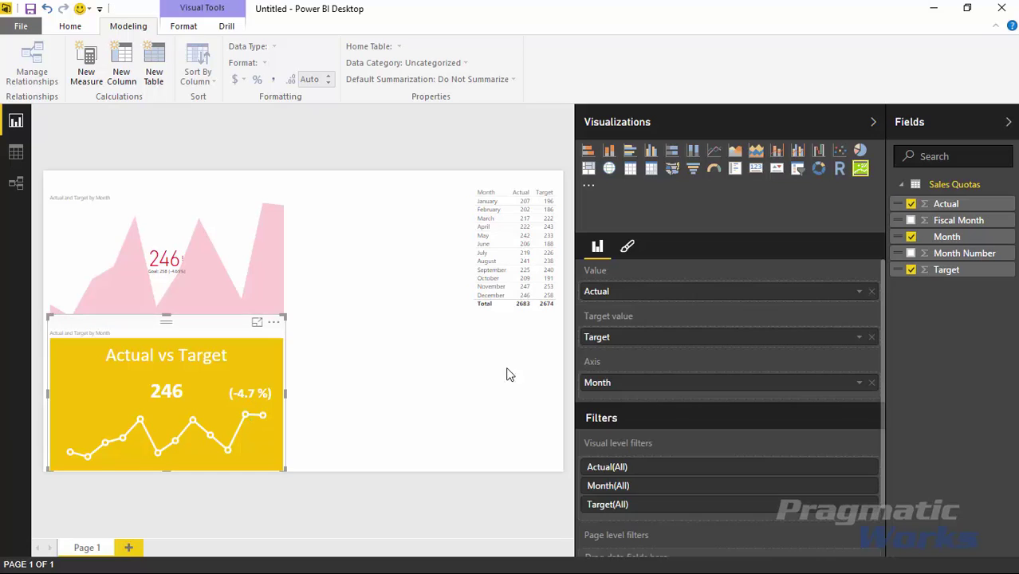
Set the Actual vs Target KPI Indicator's chart type to Bar and narrow the Visualizations pane to enlarge the report page
click(635, 250)
click(592, 415)
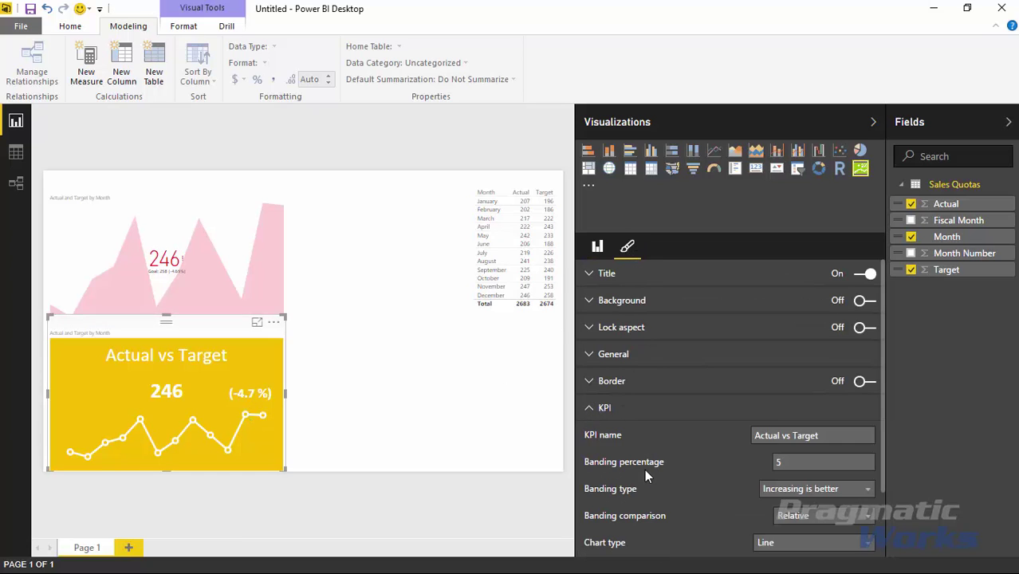
scroll(646, 471, down, 2)
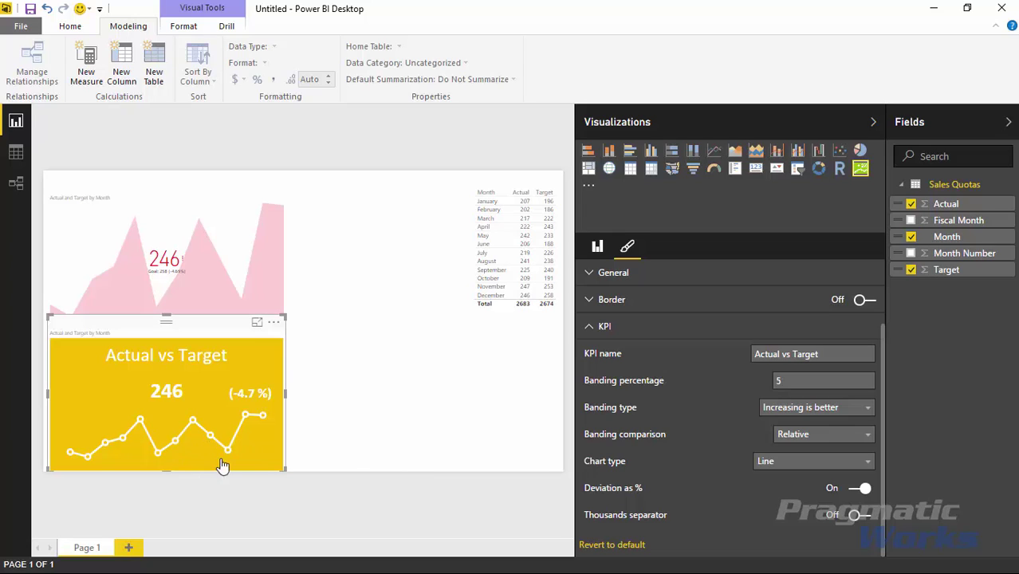
click(800, 468)
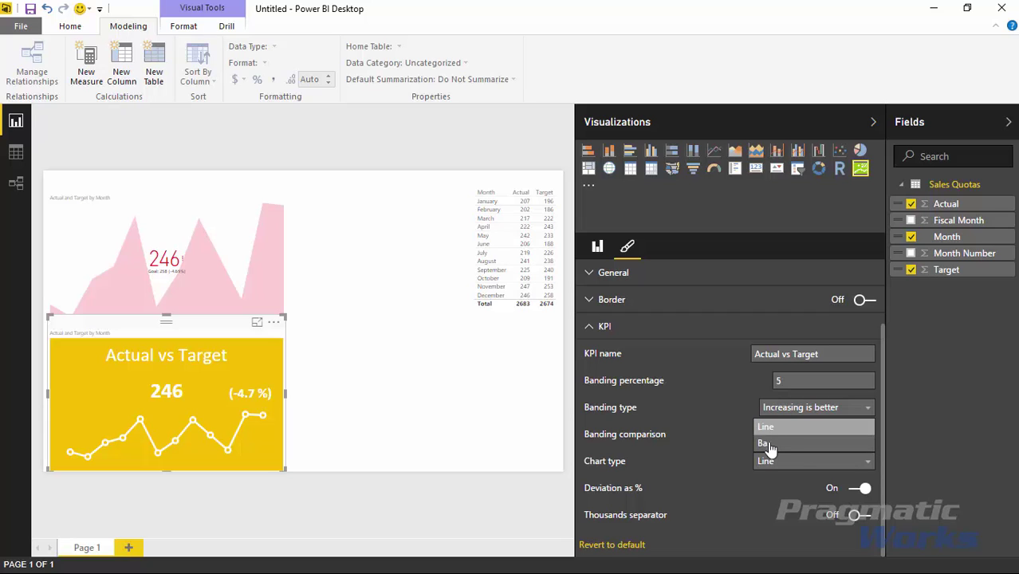
click(768, 444)
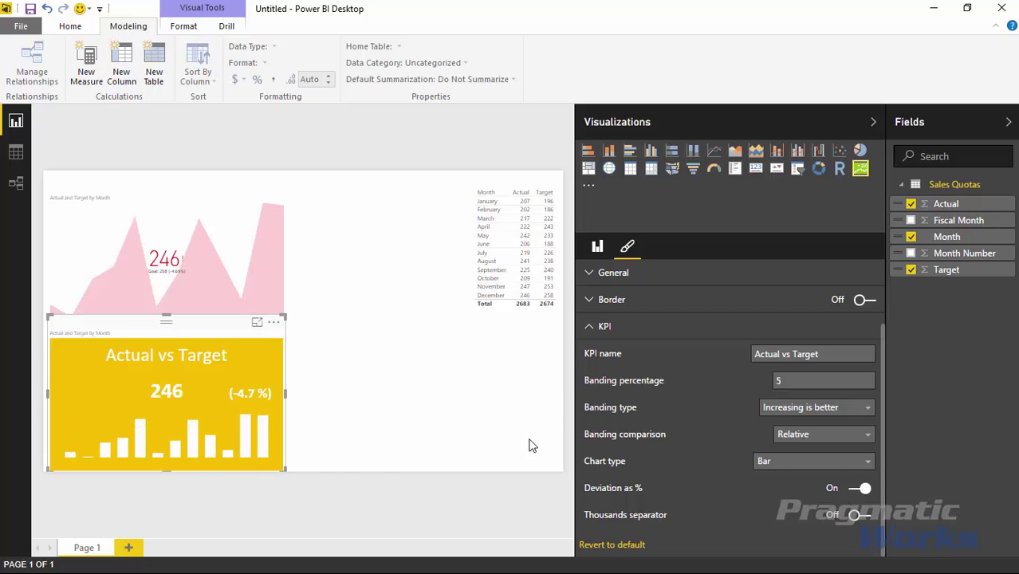
drag(576, 375, 691, 375)
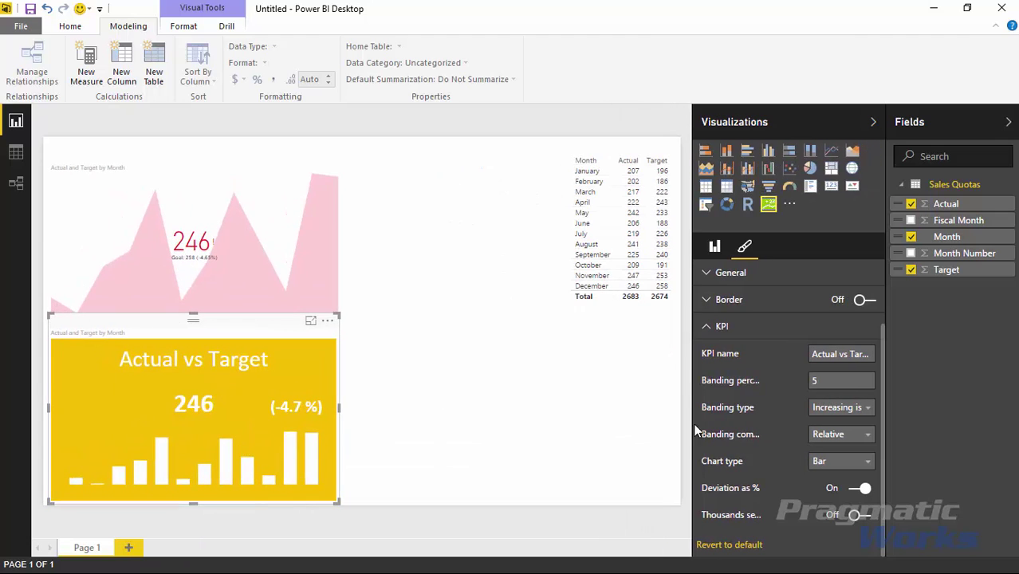
drag(692, 397, 715, 384)
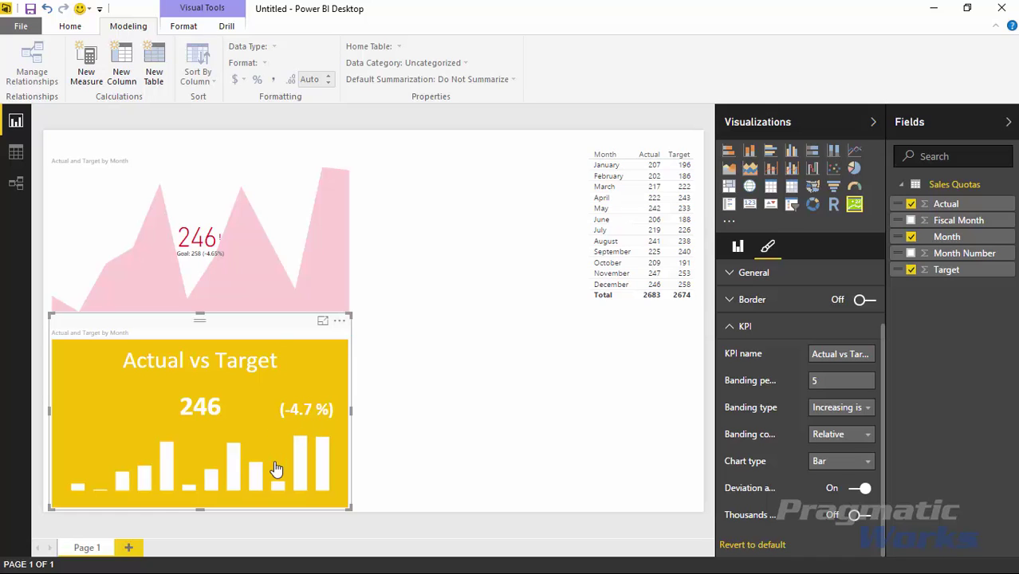
Add a second KPI Indicator beside the first, enlarge it to the page's lower-right corner, and assign Actual and Month
click(409, 452)
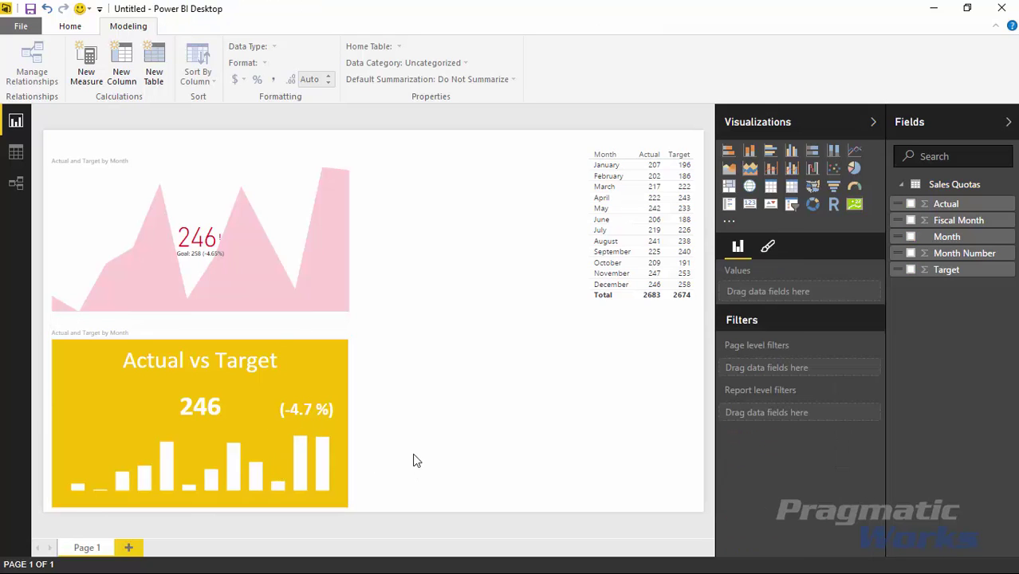
click(853, 204)
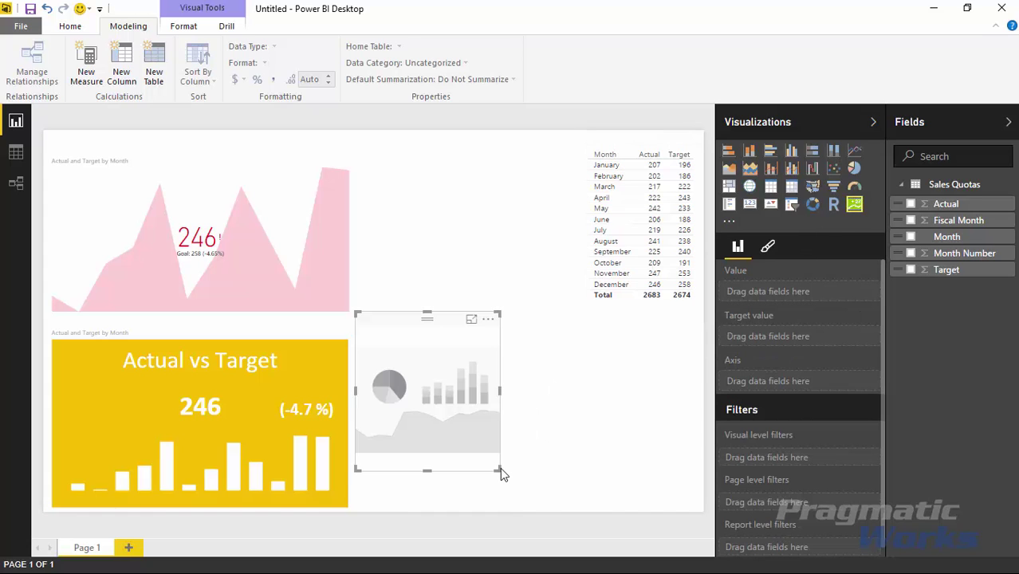
drag(500, 470, 699, 508)
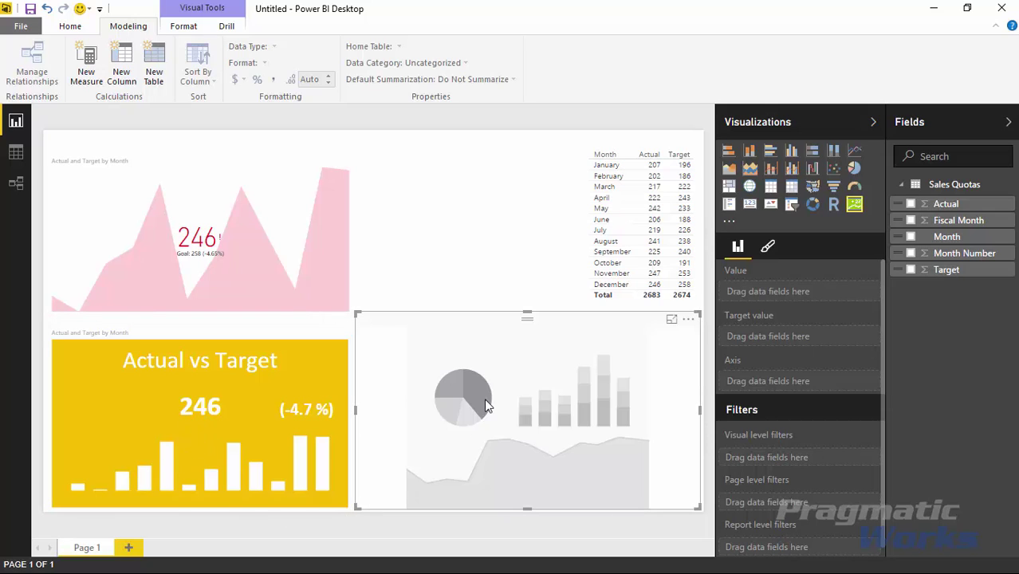
click(911, 204)
click(910, 236)
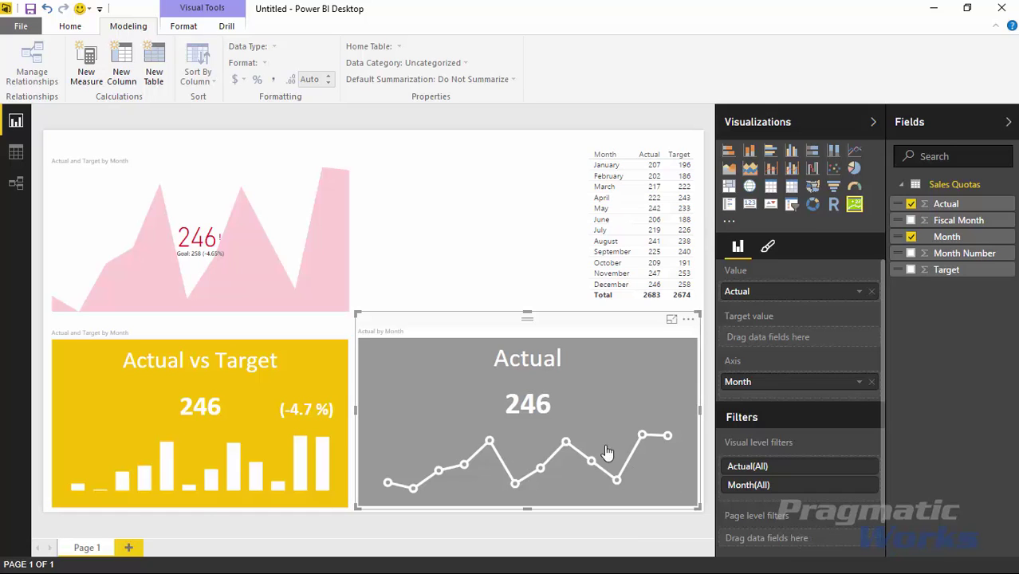
Try the Bar chart type on the second KPI Indicator and set it back to Line
click(768, 246)
click(733, 420)
scroll(784, 467, down, 2)
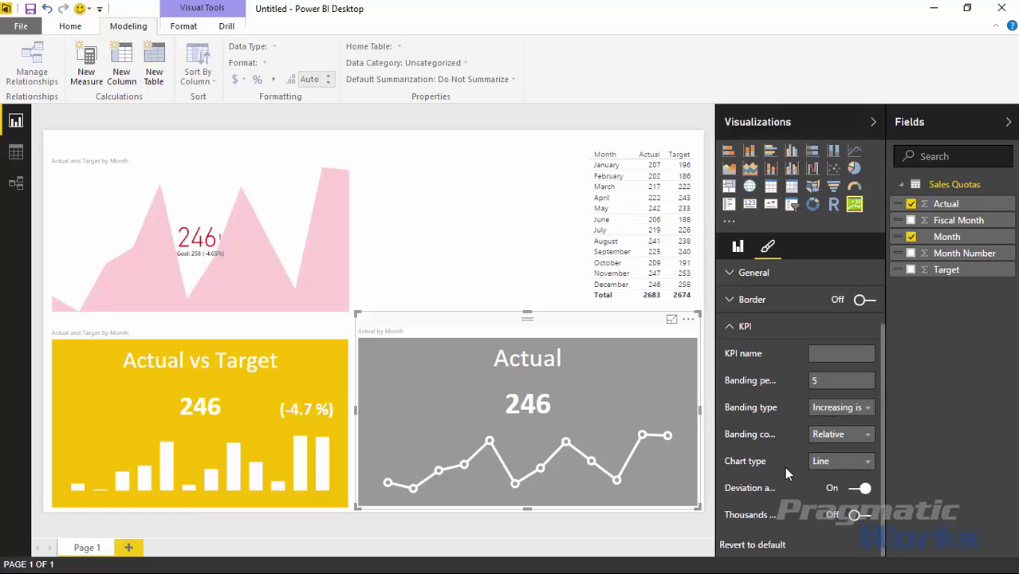
click(852, 464)
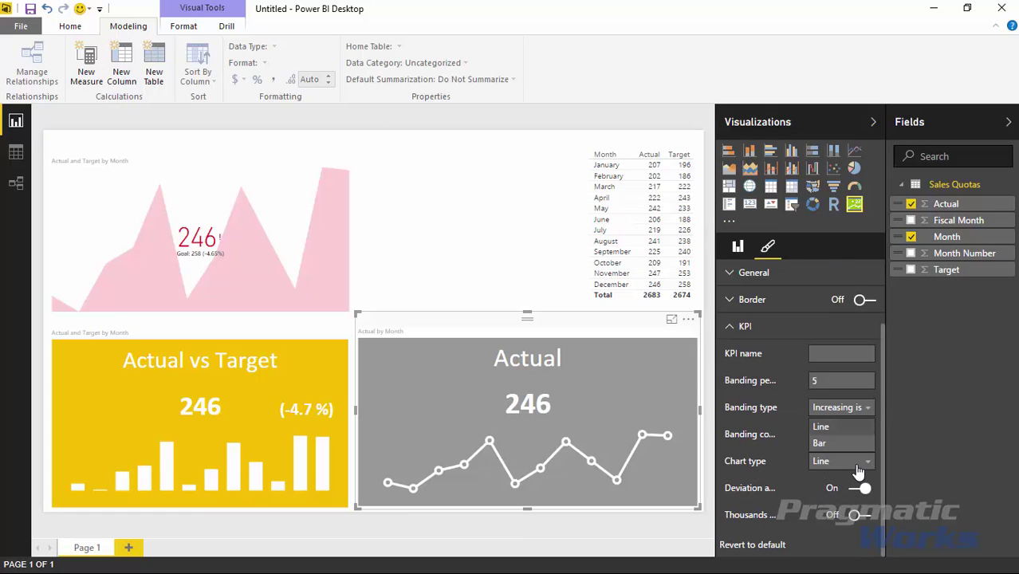
click(826, 445)
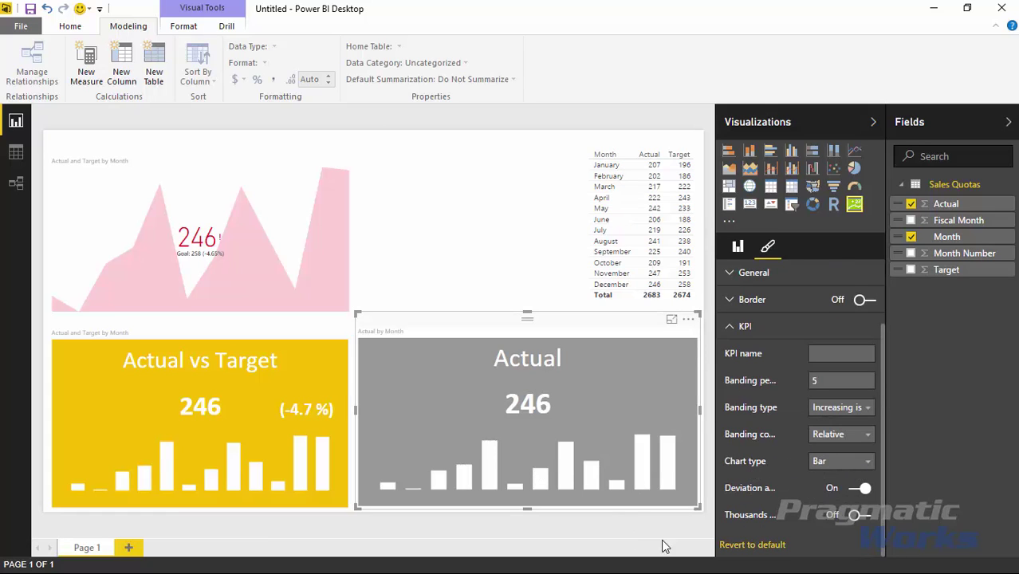
click(824, 468)
click(821, 427)
Add a Month slicer in the empty space between the built-in KPI and the table
click(431, 196)
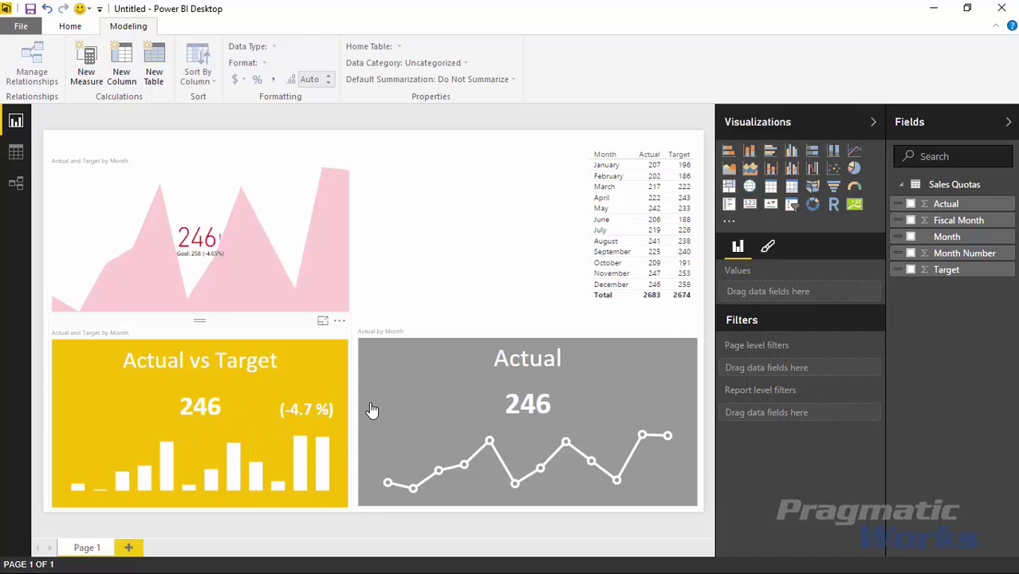
click(911, 237)
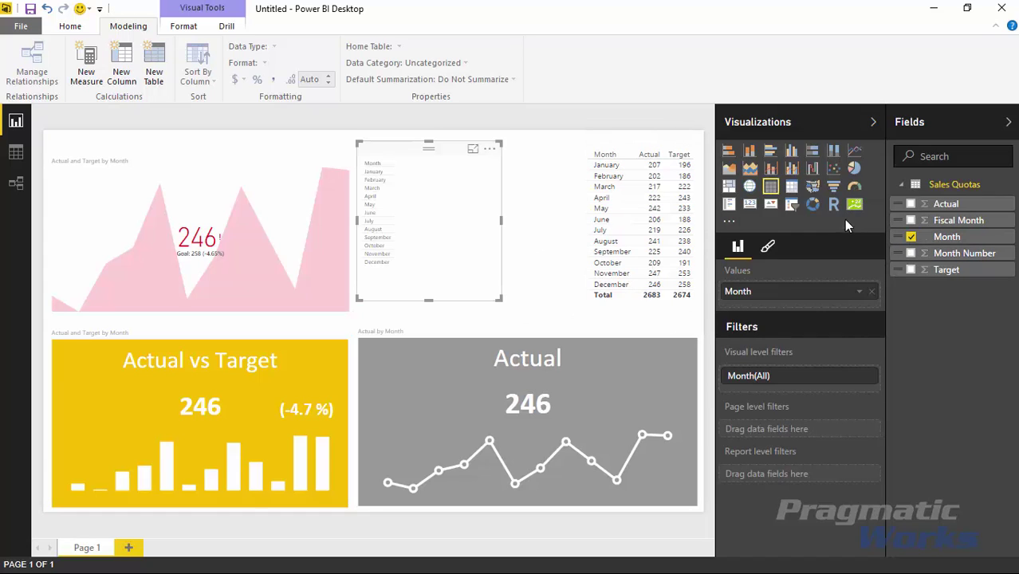
click(791, 204)
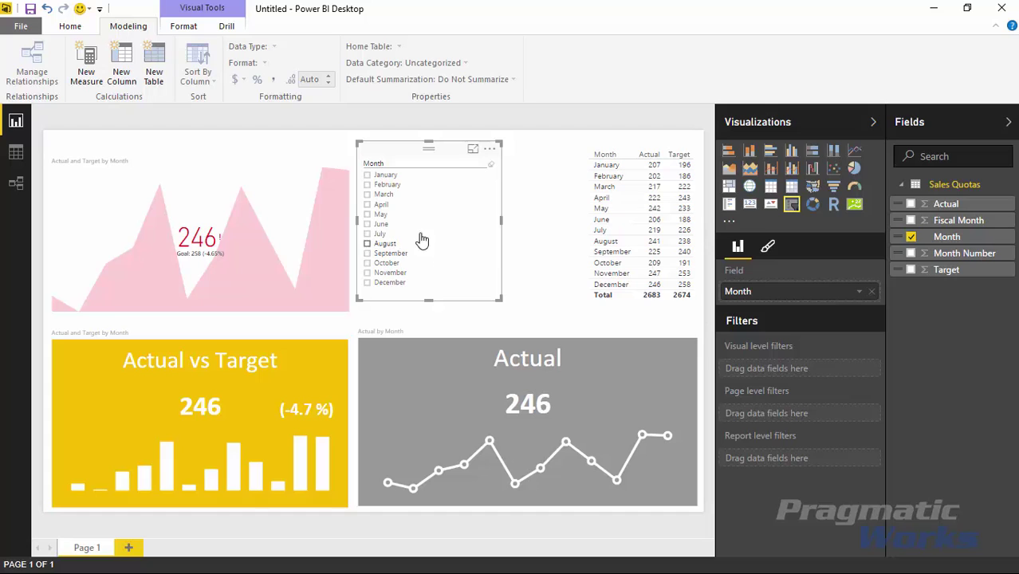
click(768, 249)
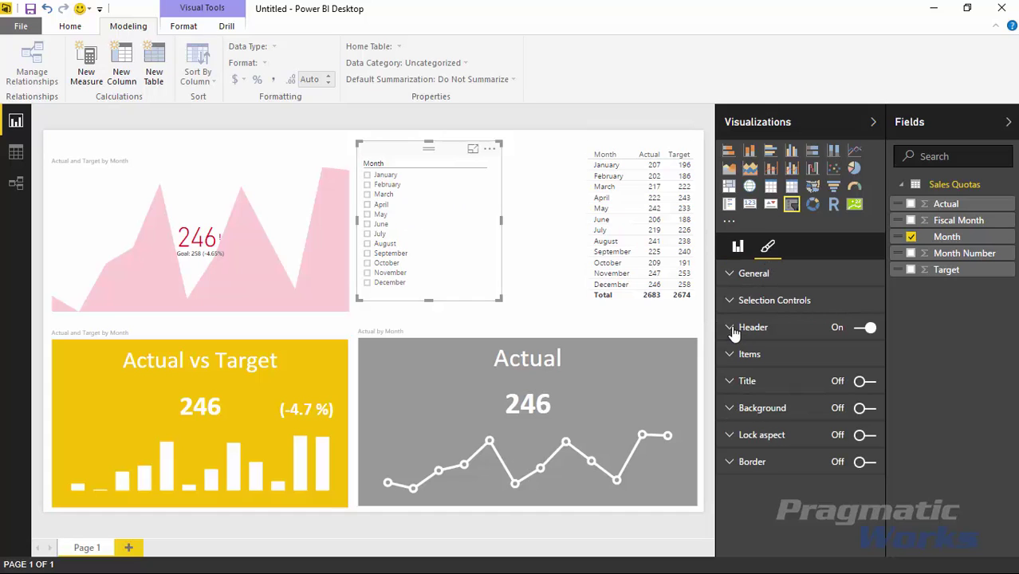
Filter the report to June, July, August, September and October with the Month slicer
click(367, 224)
ctrl+click(367, 234)
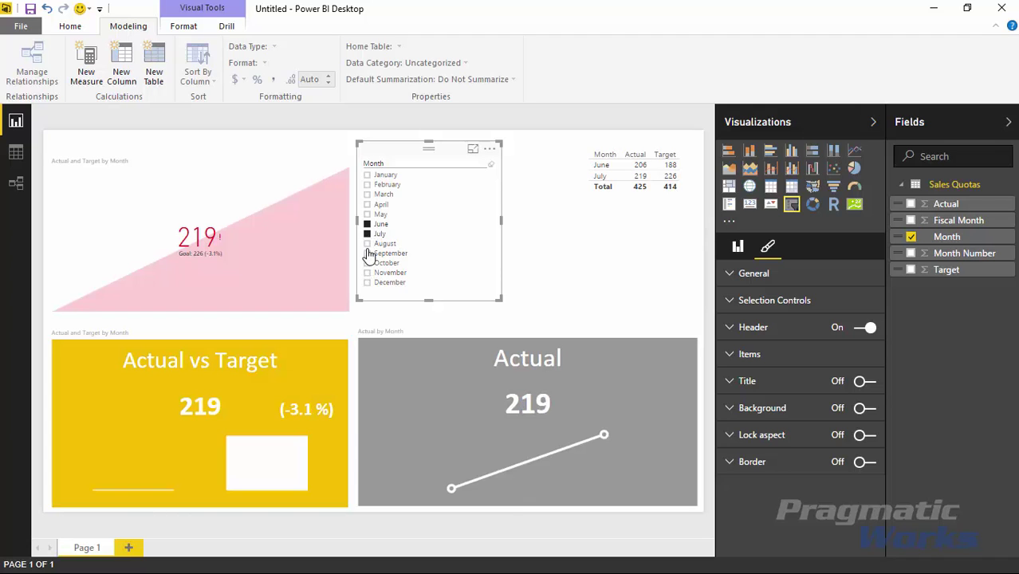
ctrl+click(367, 244)
ctrl+click(367, 254)
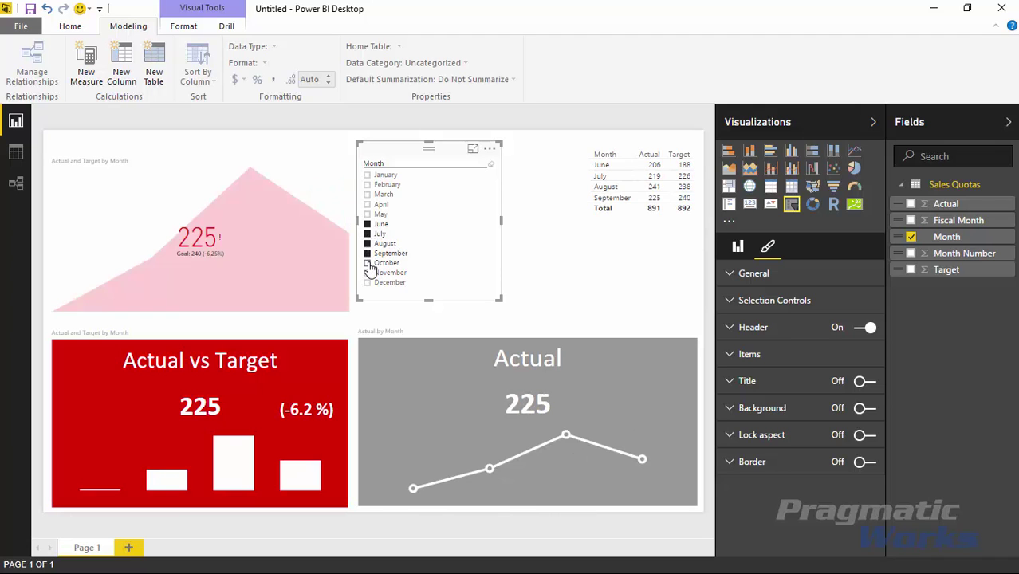
ctrl+click(367, 263)
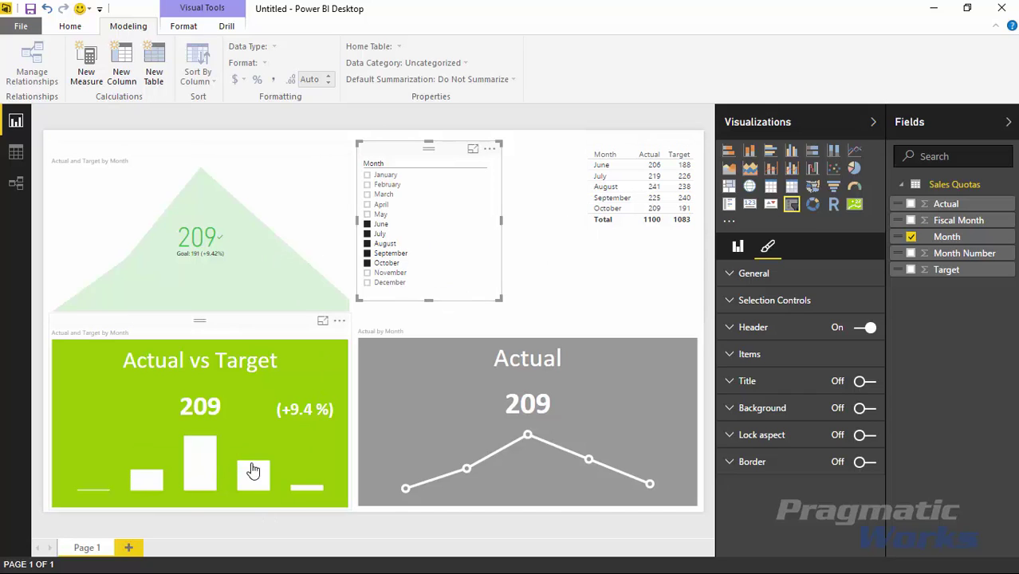
mouse_move(253, 471)
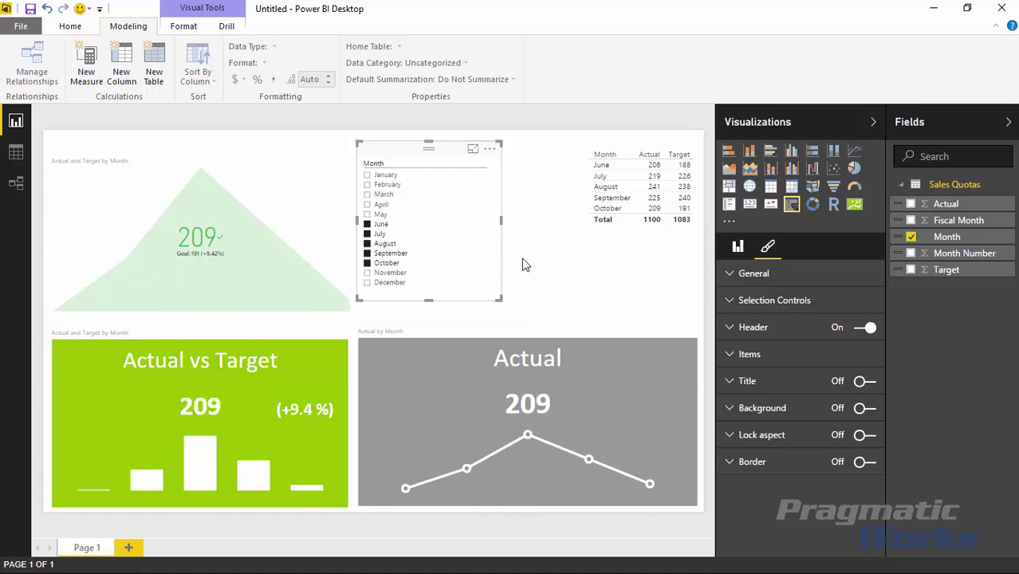